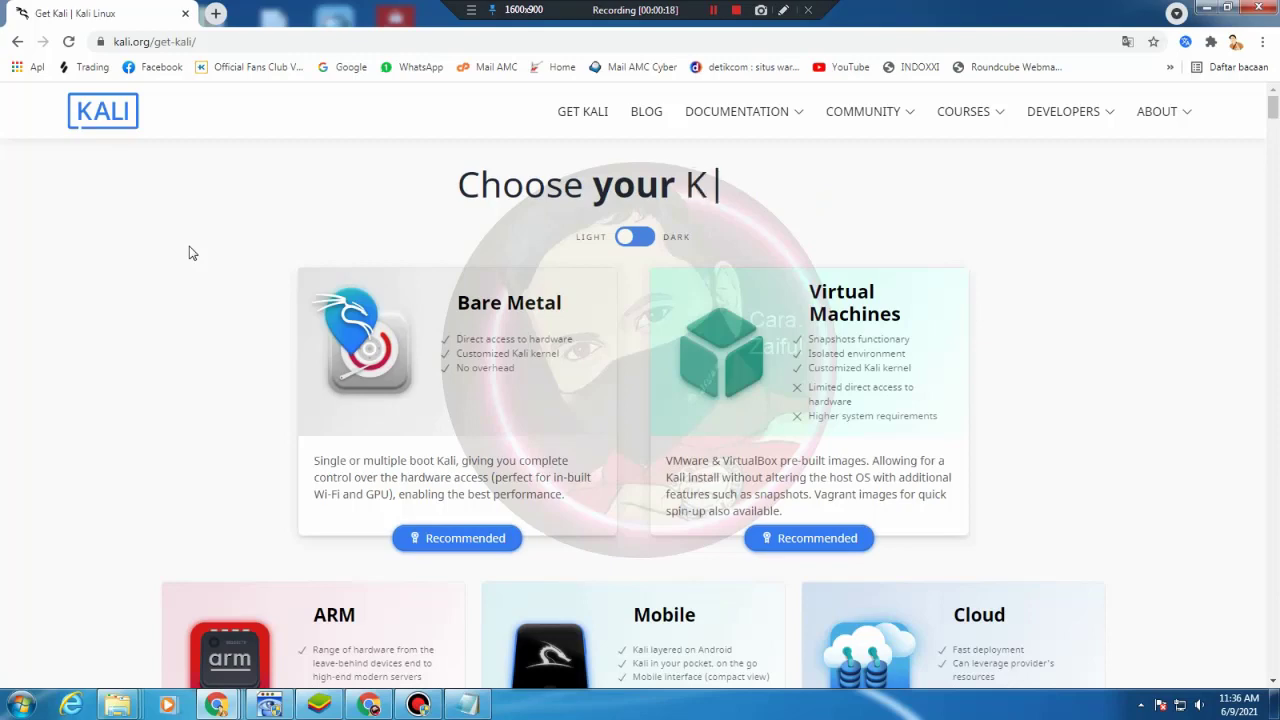
Download the 64-bit Kali Linux 2021.2 installer ISO from the Bare Metal section into Downloads
scroll(157, 264, down, 11)
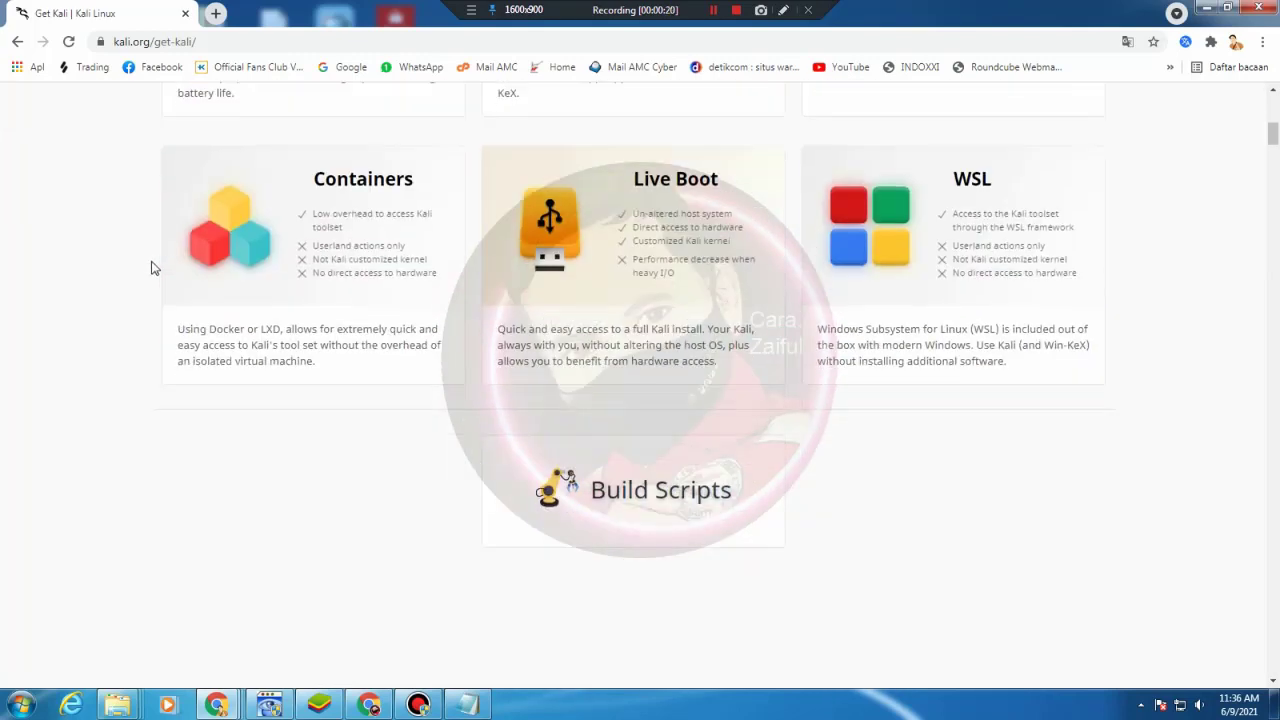
scroll(153, 267, down, 10)
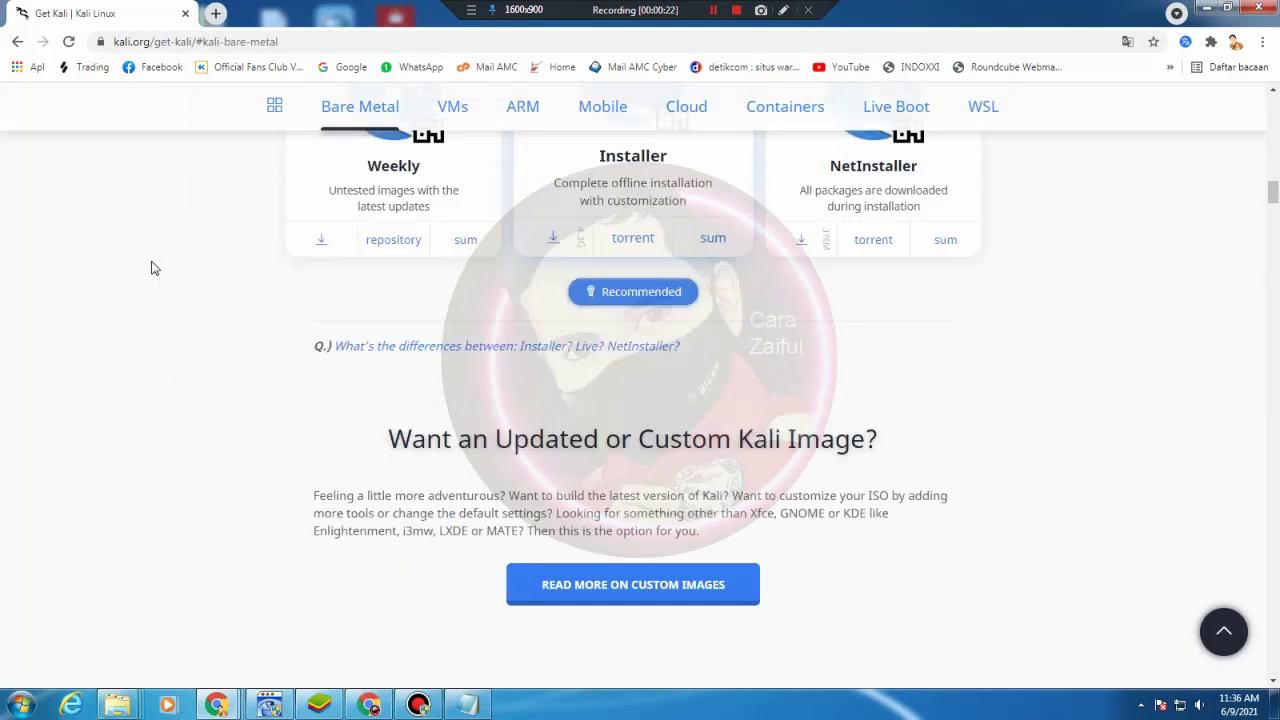
scroll(153, 267, down, 10)
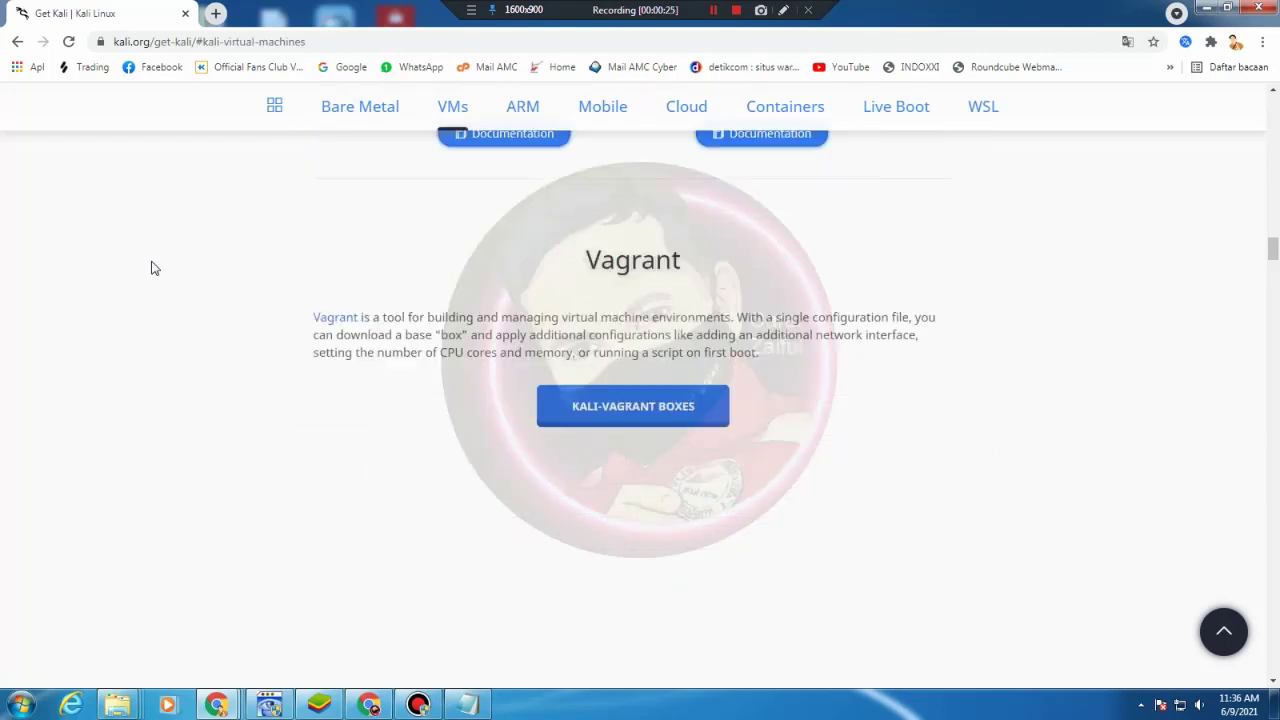
scroll(153, 267, down, 5)
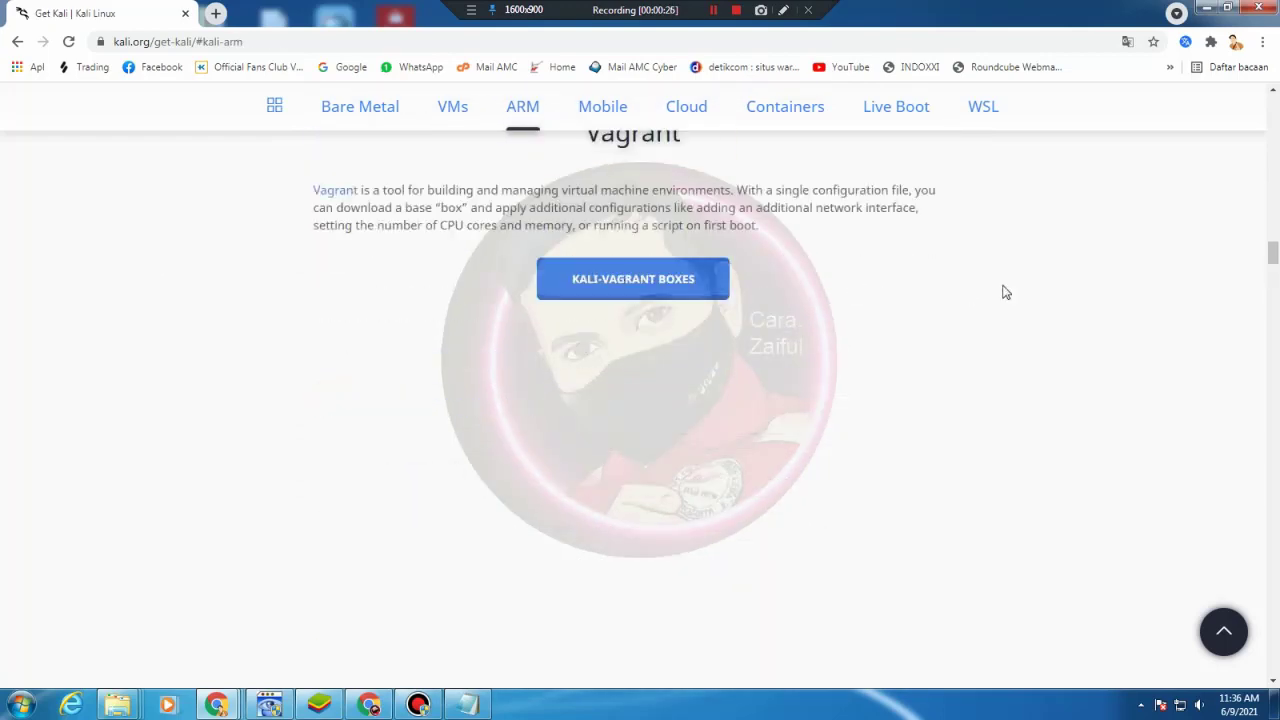
drag(1273, 262, 1276, 108)
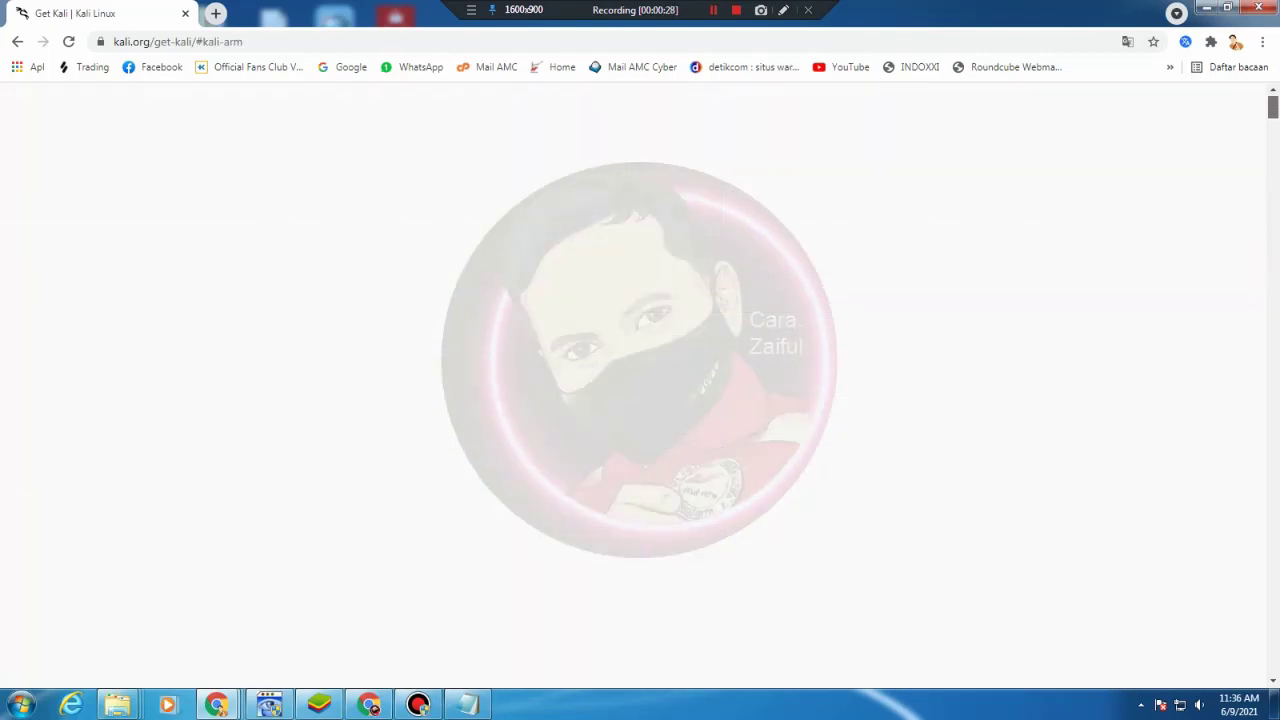
scroll(893, 337, up, 10)
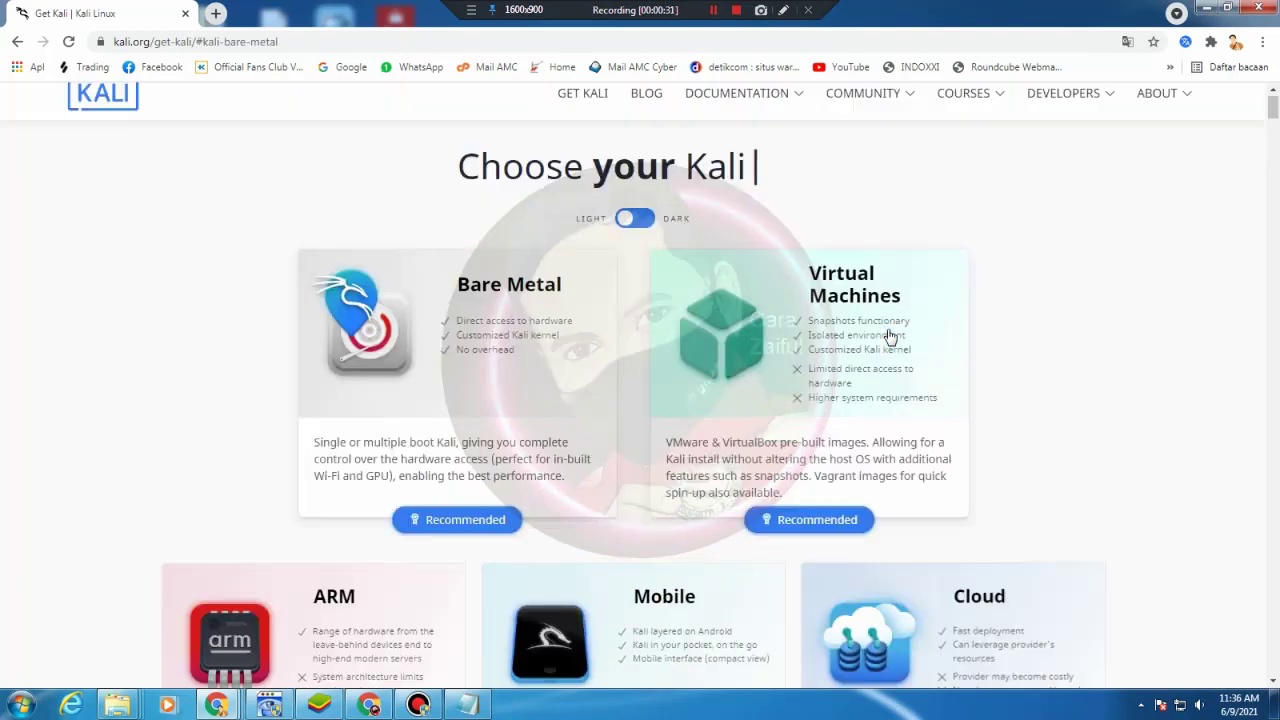
click(449, 540)
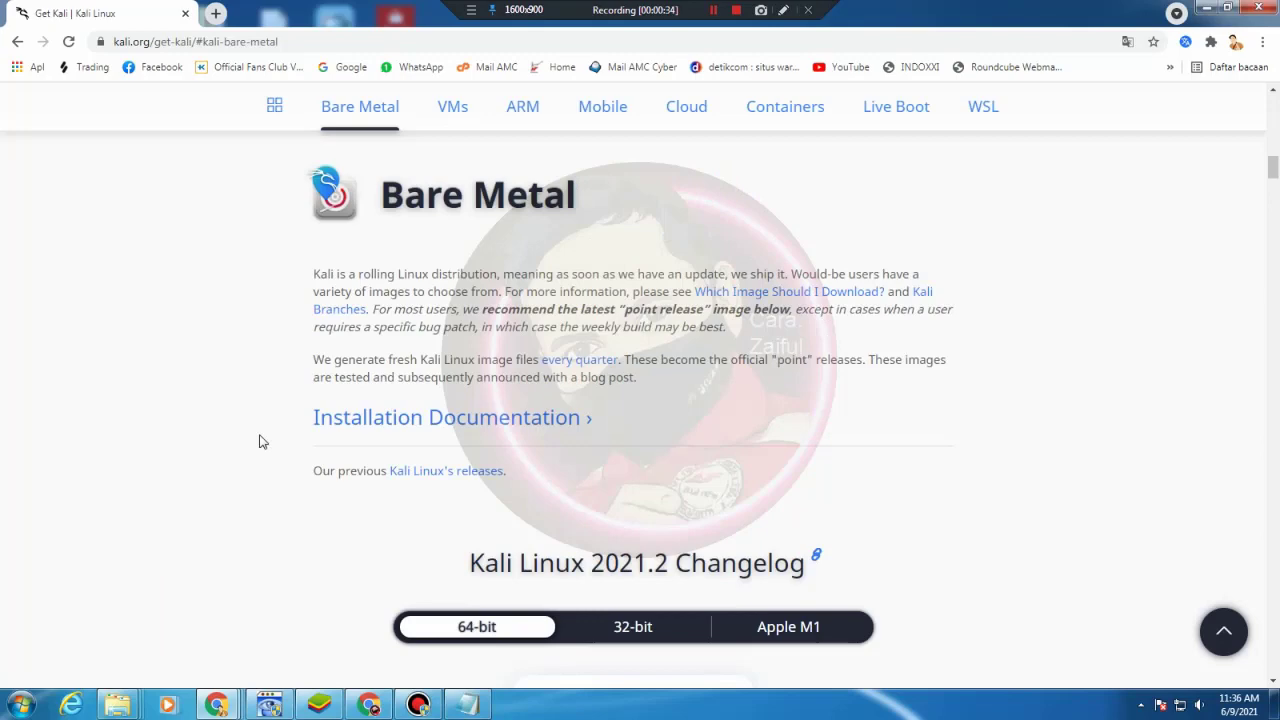
scroll(258, 441, down, 4)
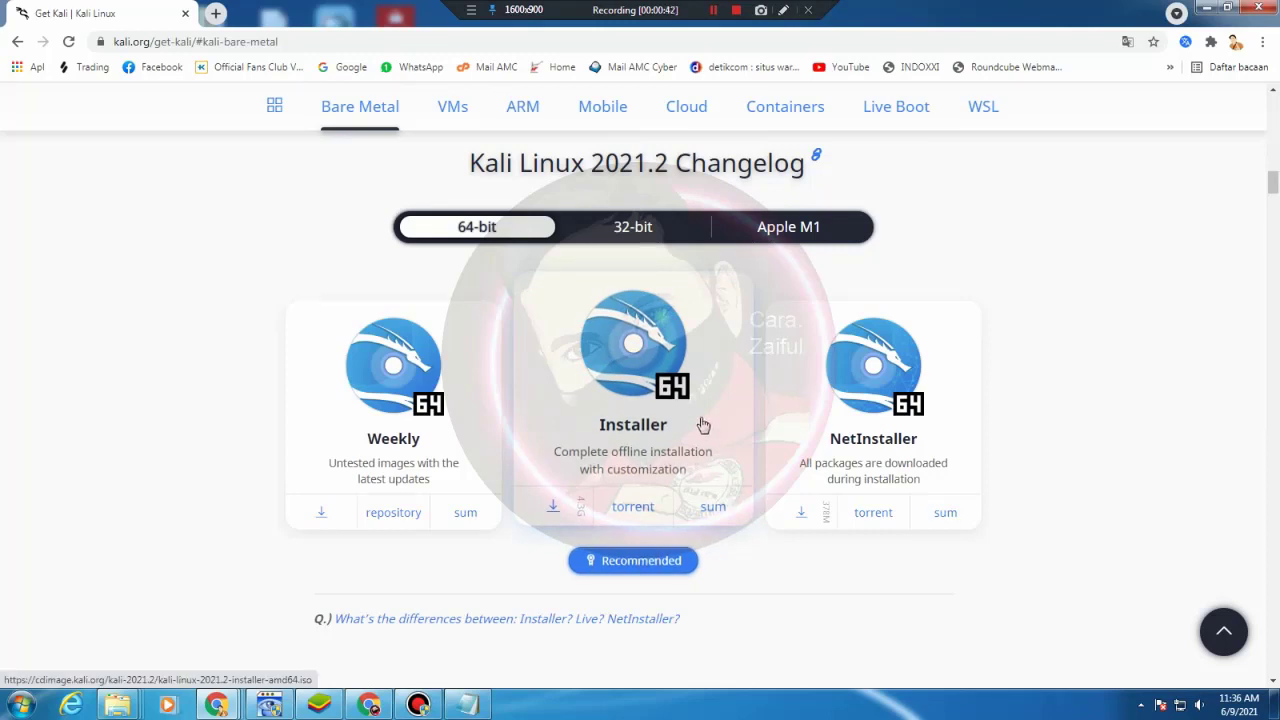
click(613, 460)
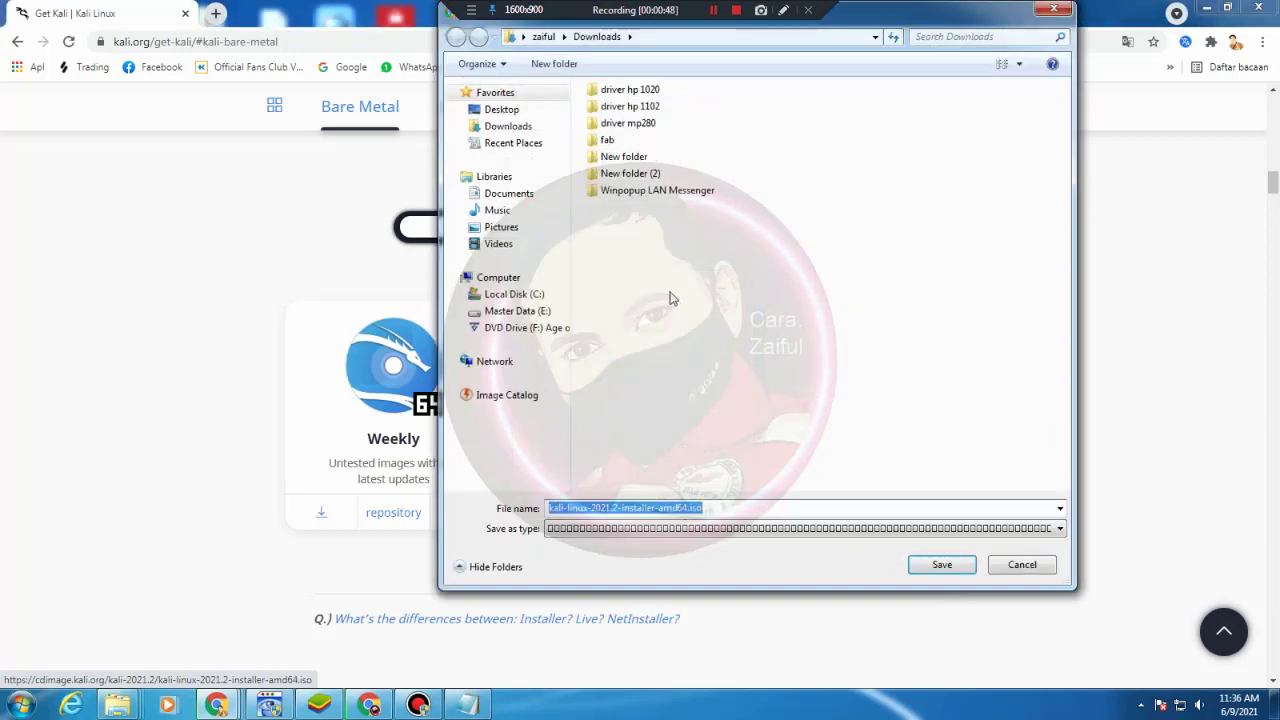
click(943, 566)
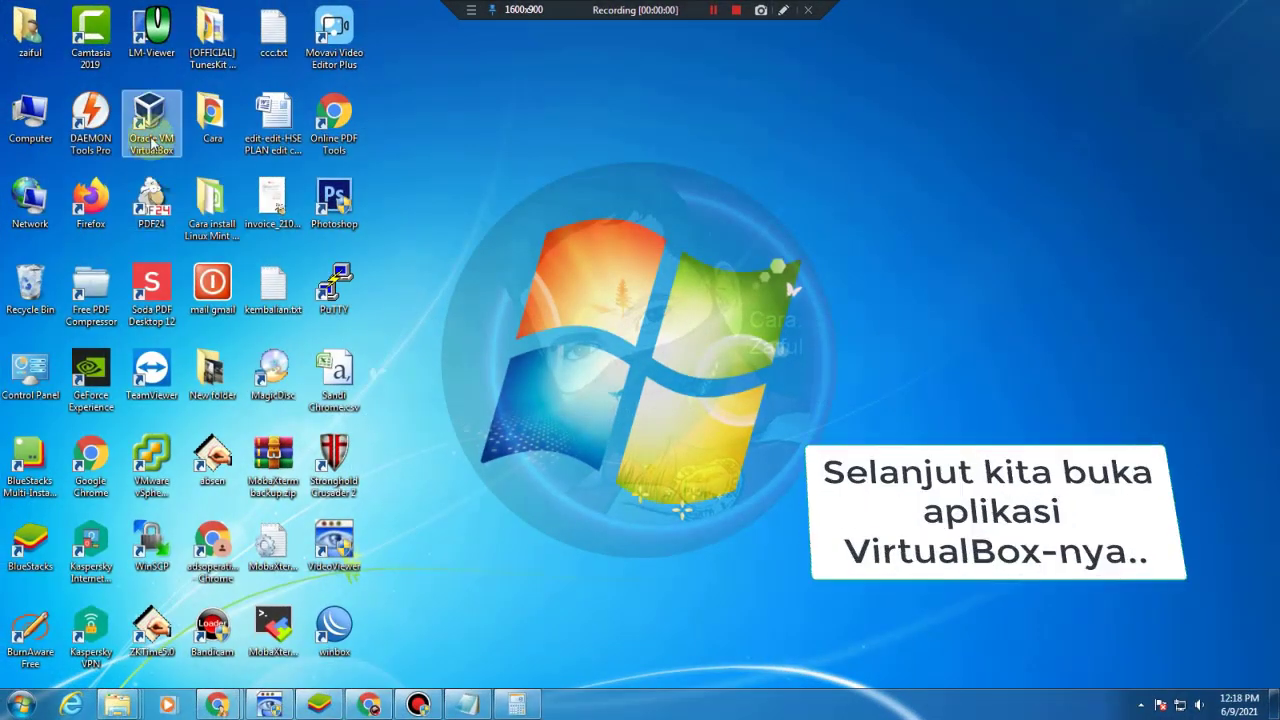
Launch VirtualBox and create a new VM named 'Kali Linux' of type Linux, 64-bit
double_click(151, 125)
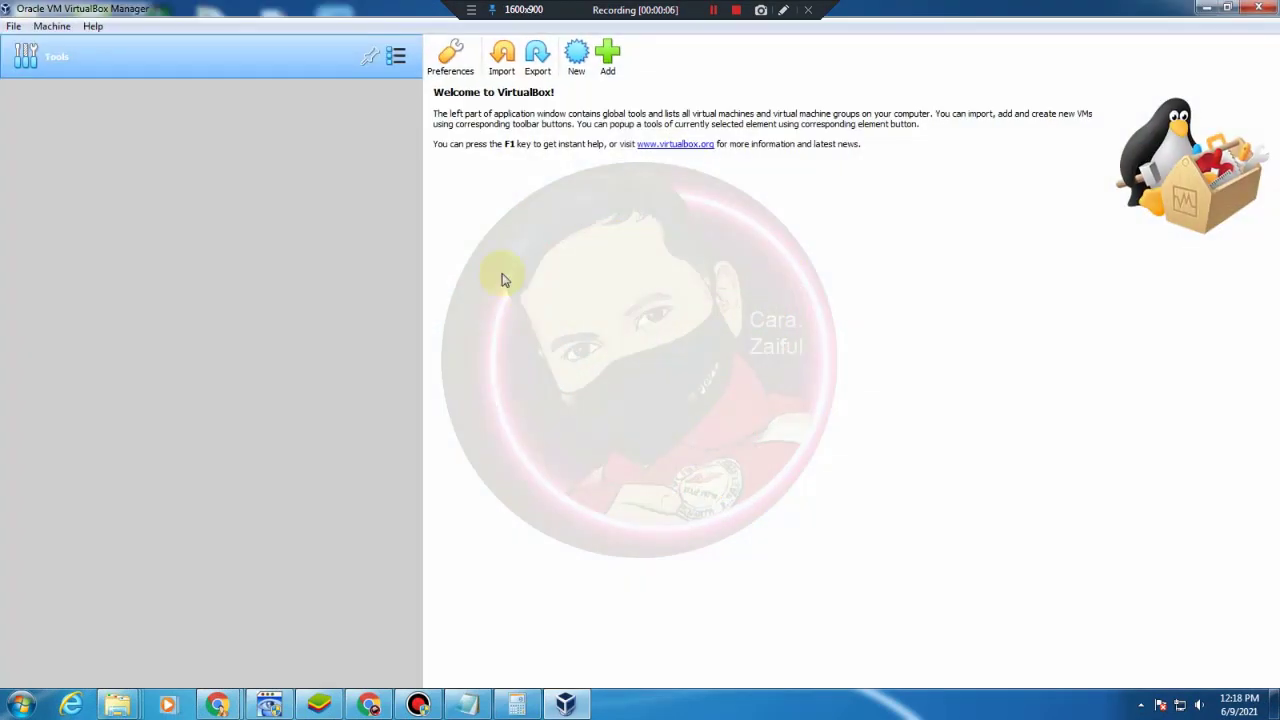
click(577, 60)
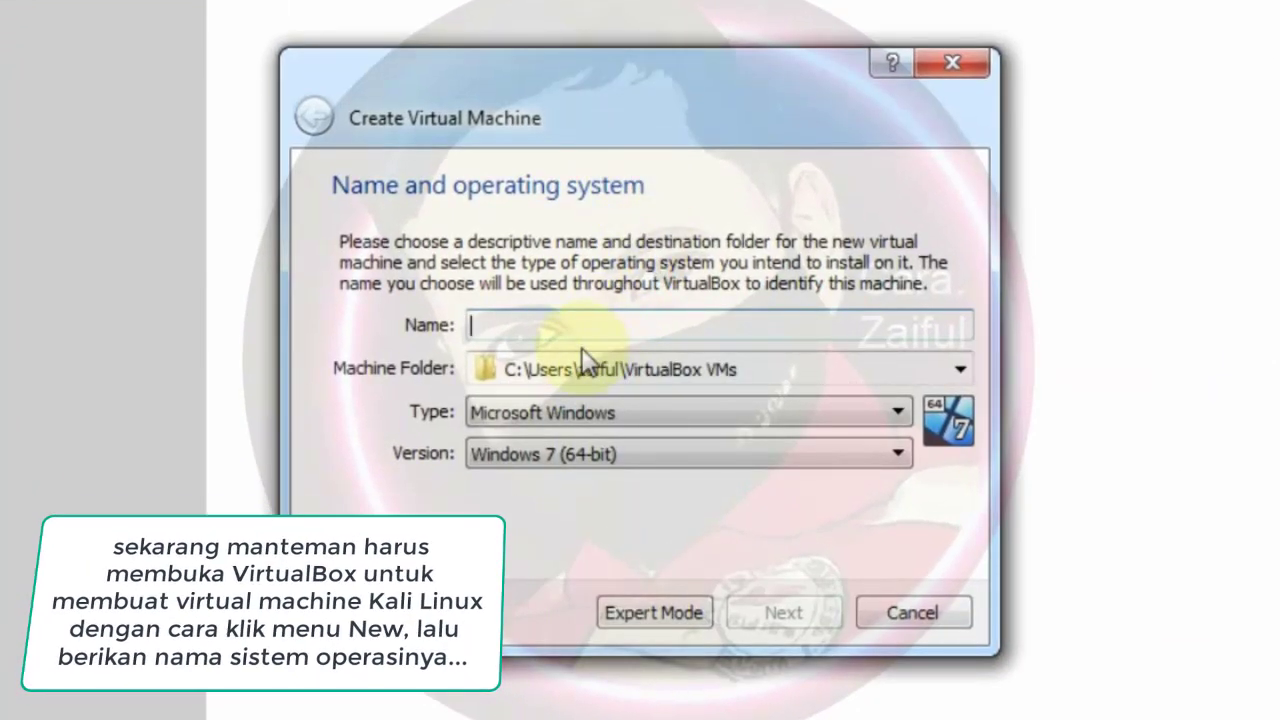
text(Kal)
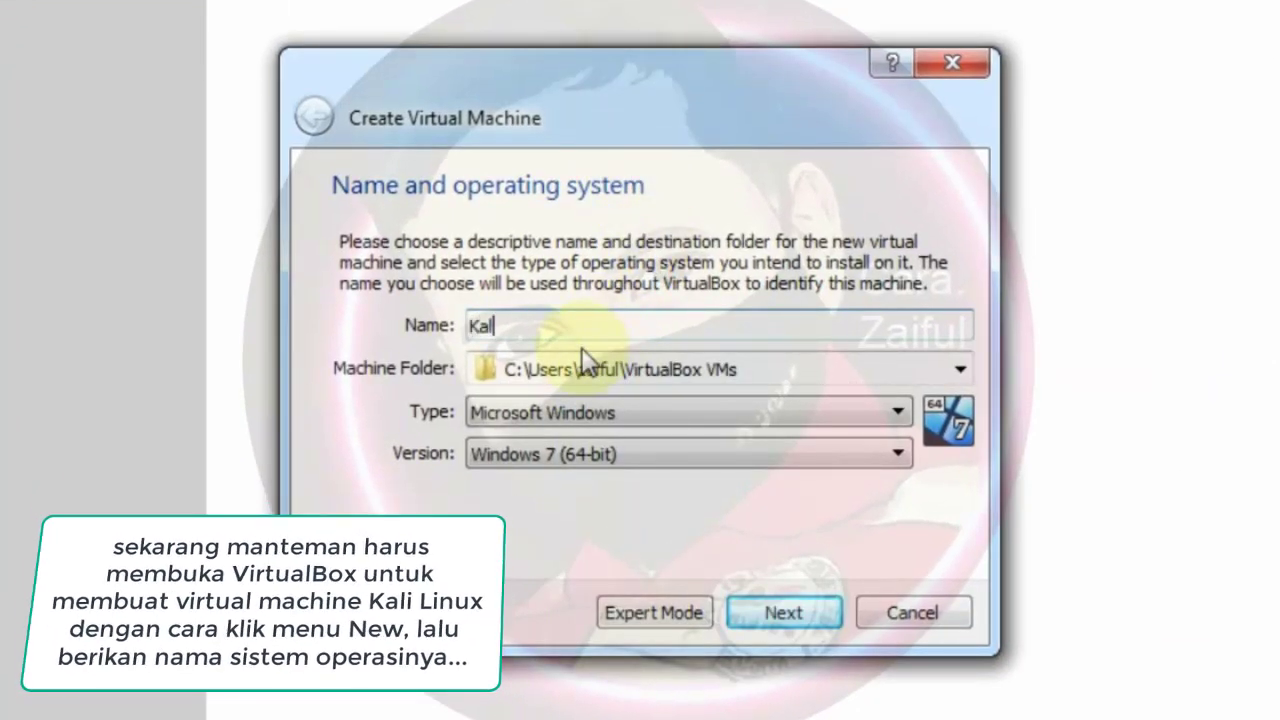
text(i Linux)
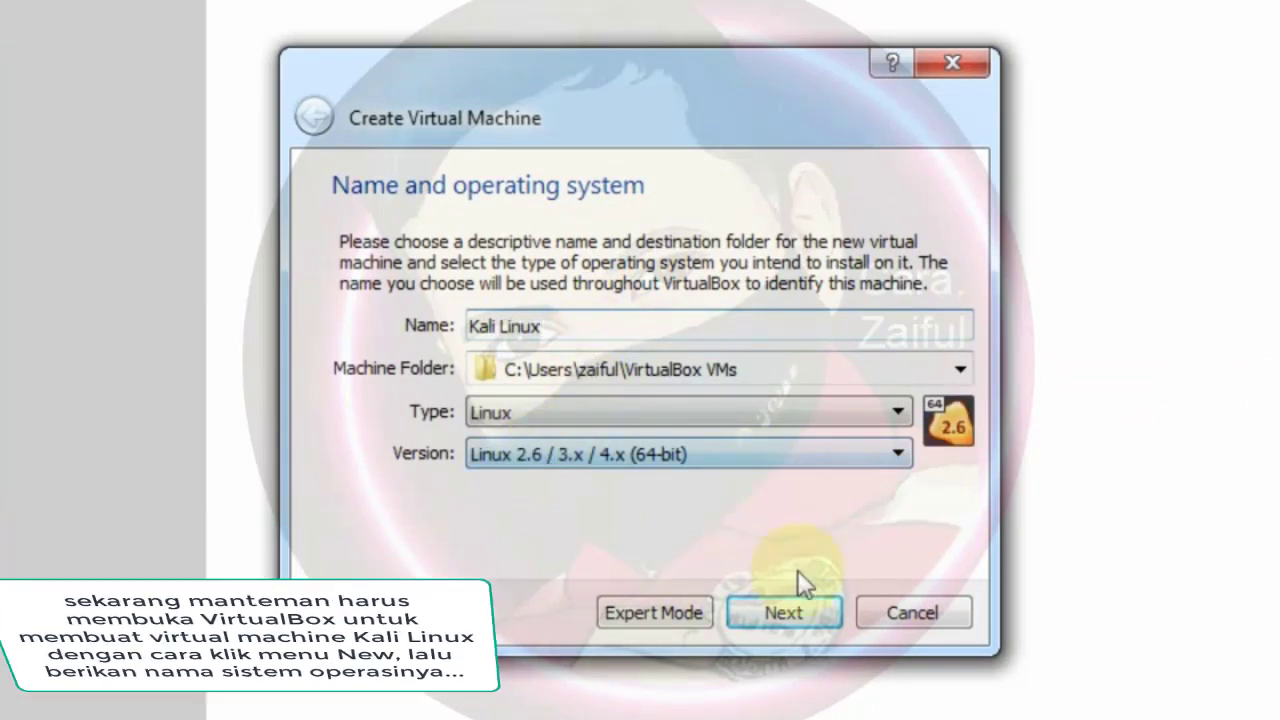
click(804, 621)
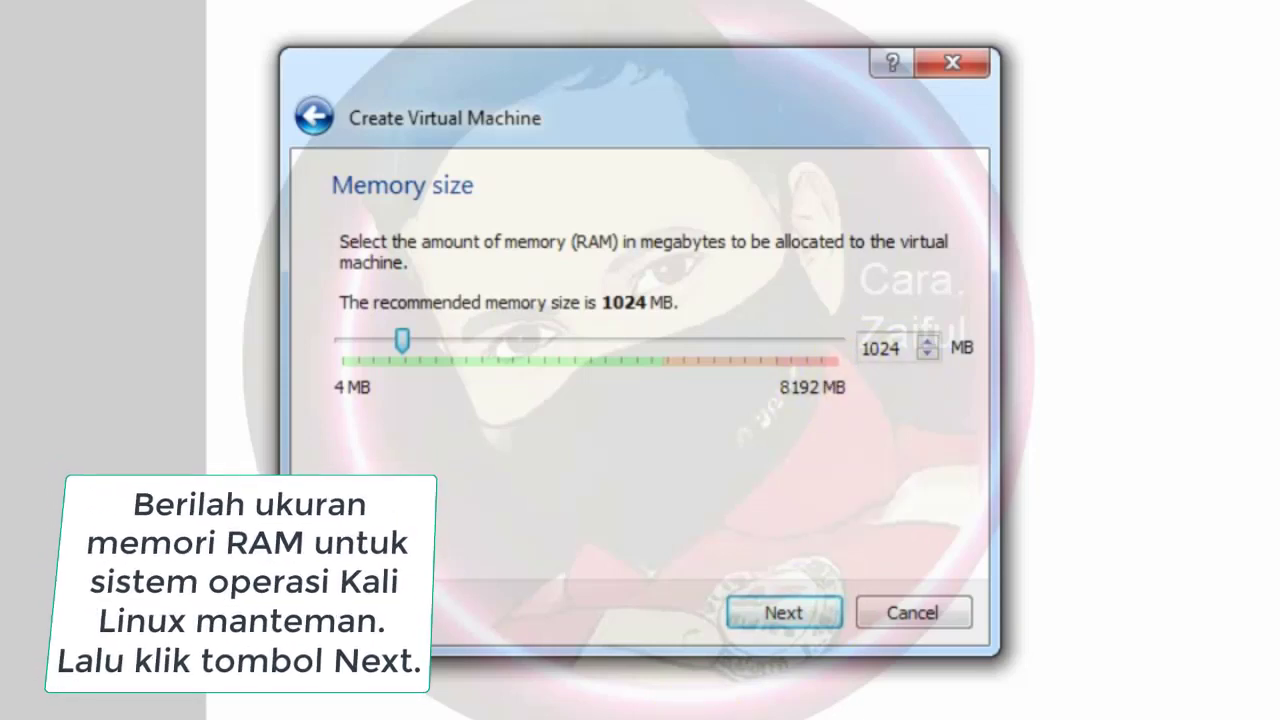
Raise the Kali Linux VM's memory from 1024 MB to 2048 MB
click(545, 712)
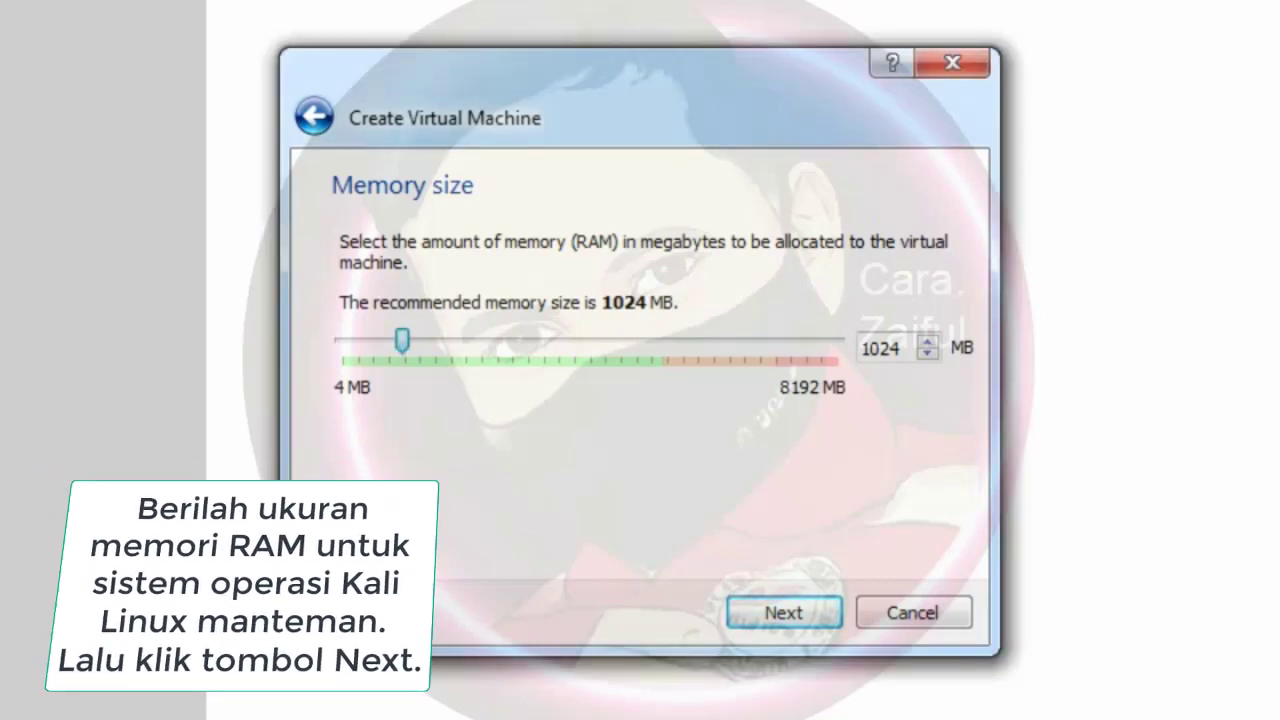
click(903, 348)
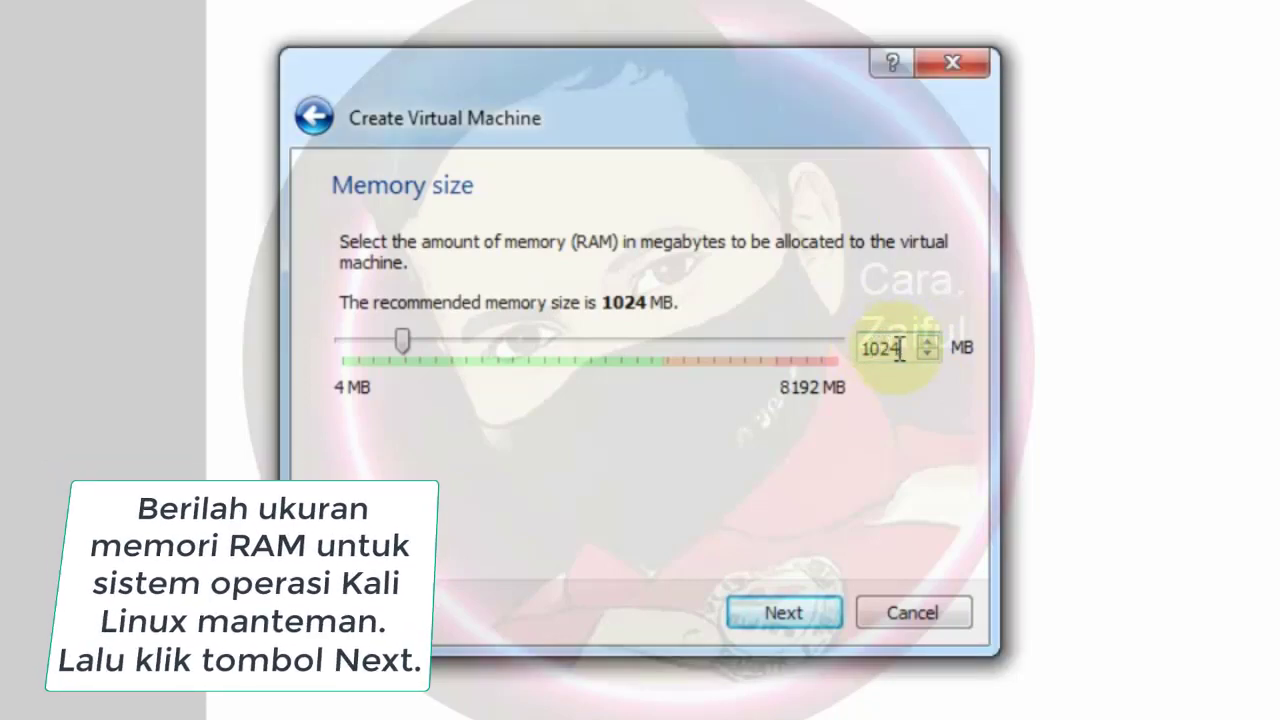
drag(900, 348, 845, 347)
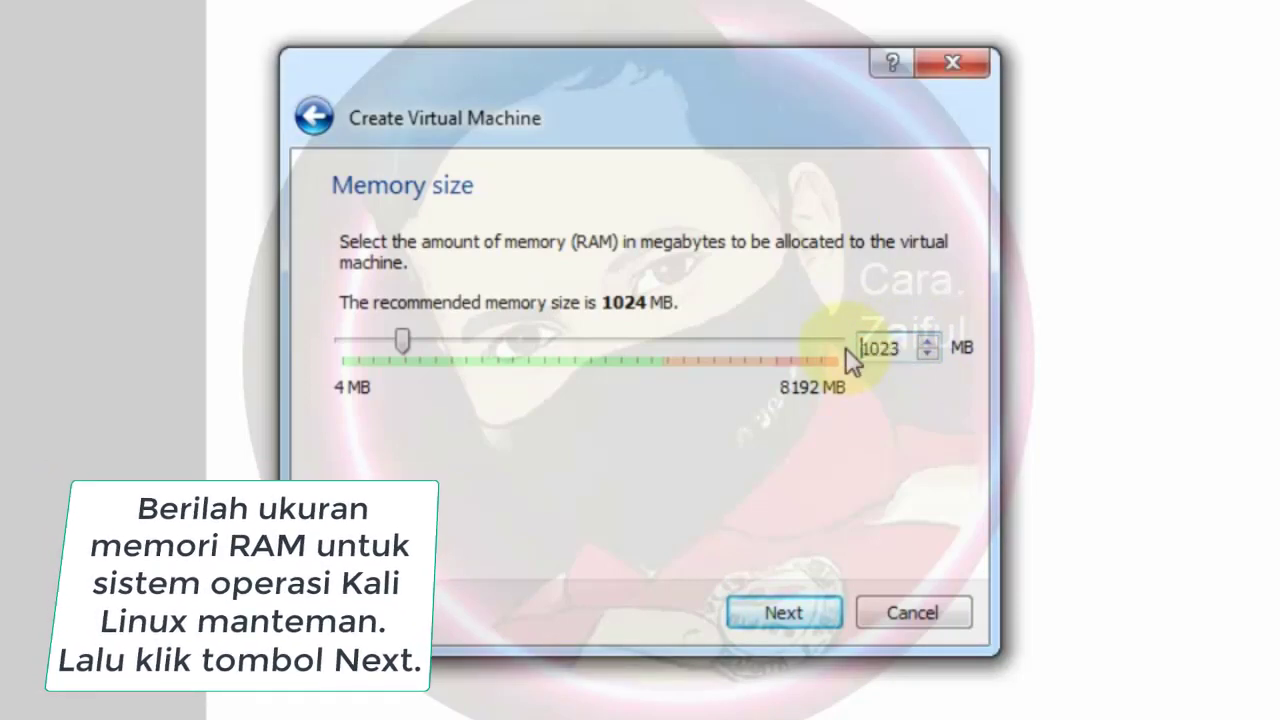
text(2048)
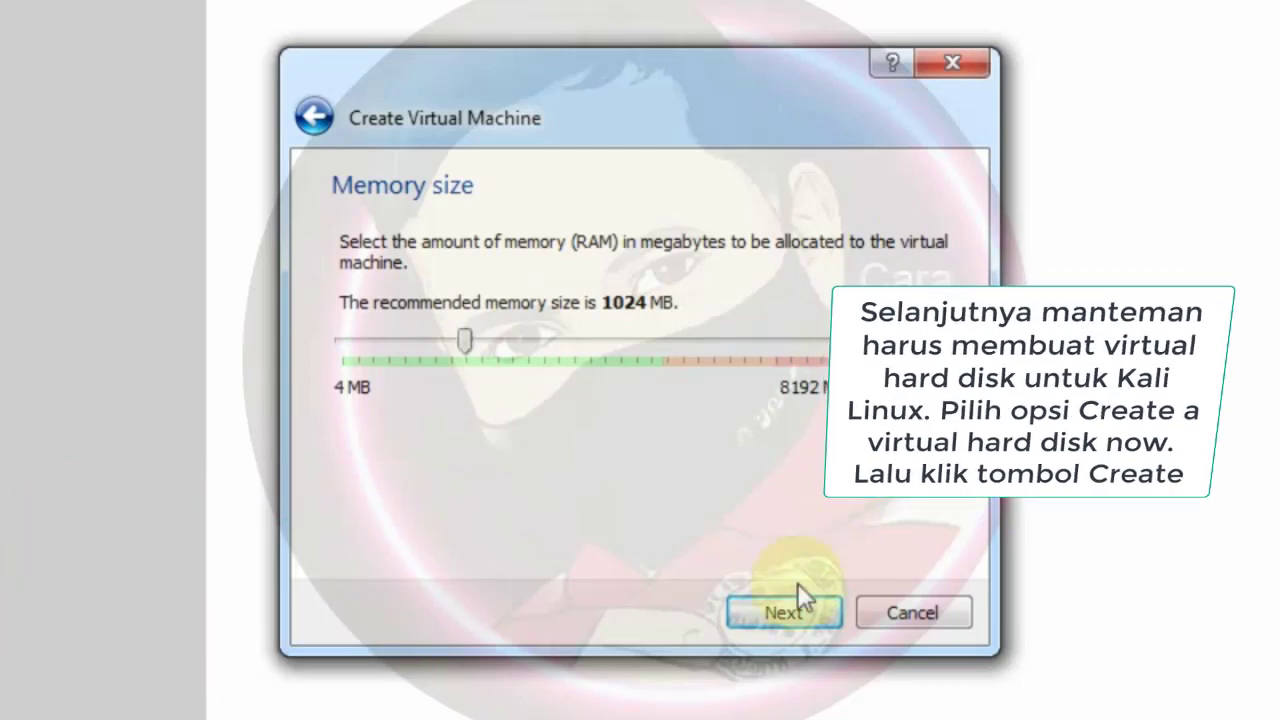
click(782, 612)
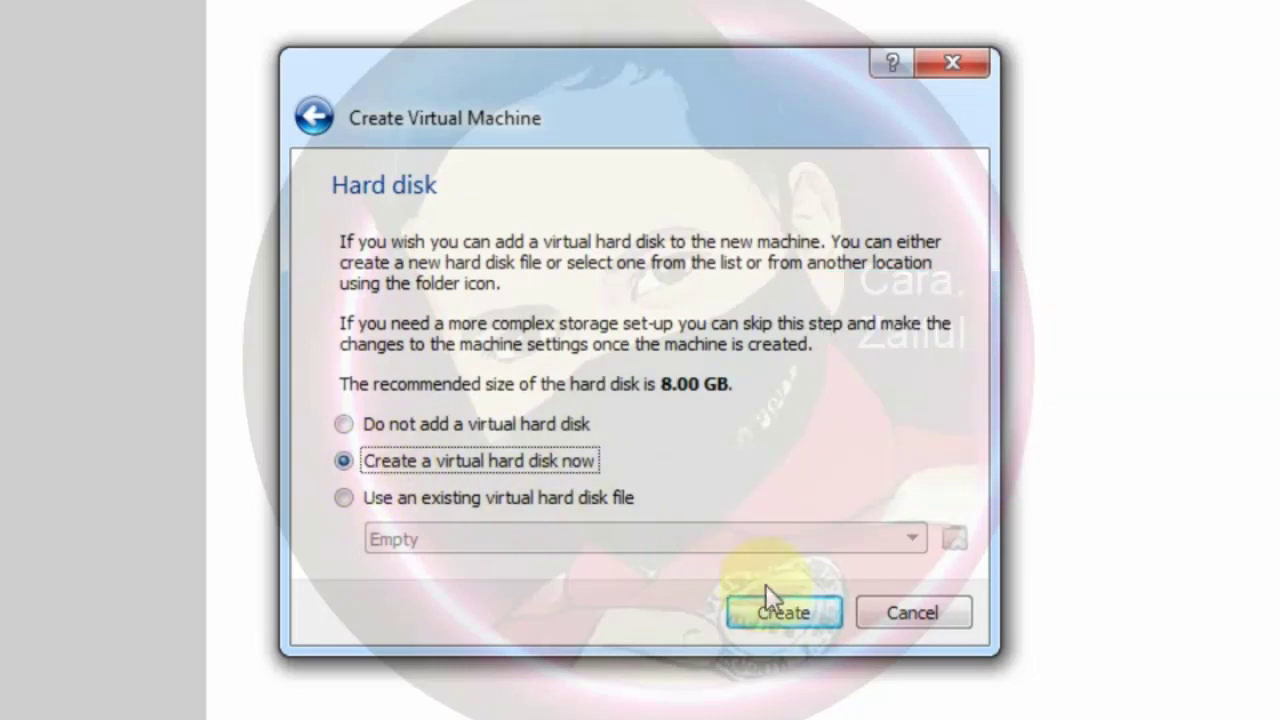
Create a new 20 GB dynamically allocated VDI hard disk for the VM
click(775, 608)
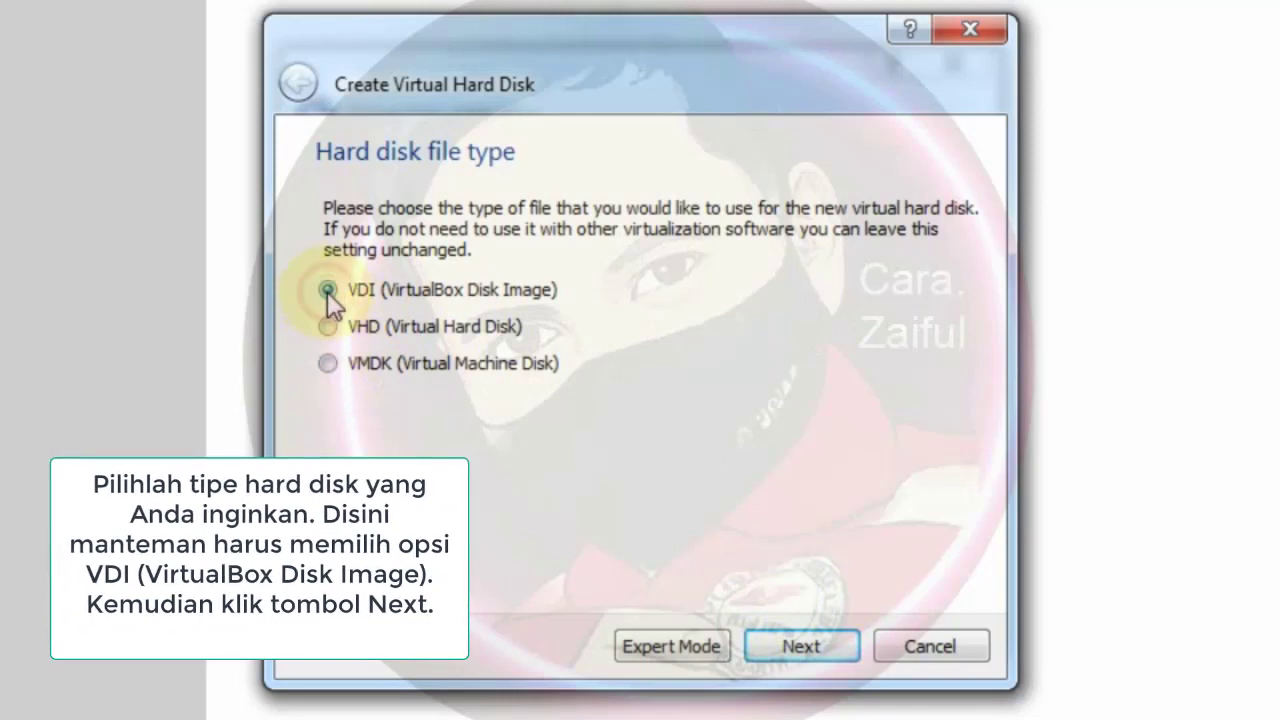
click(818, 646)
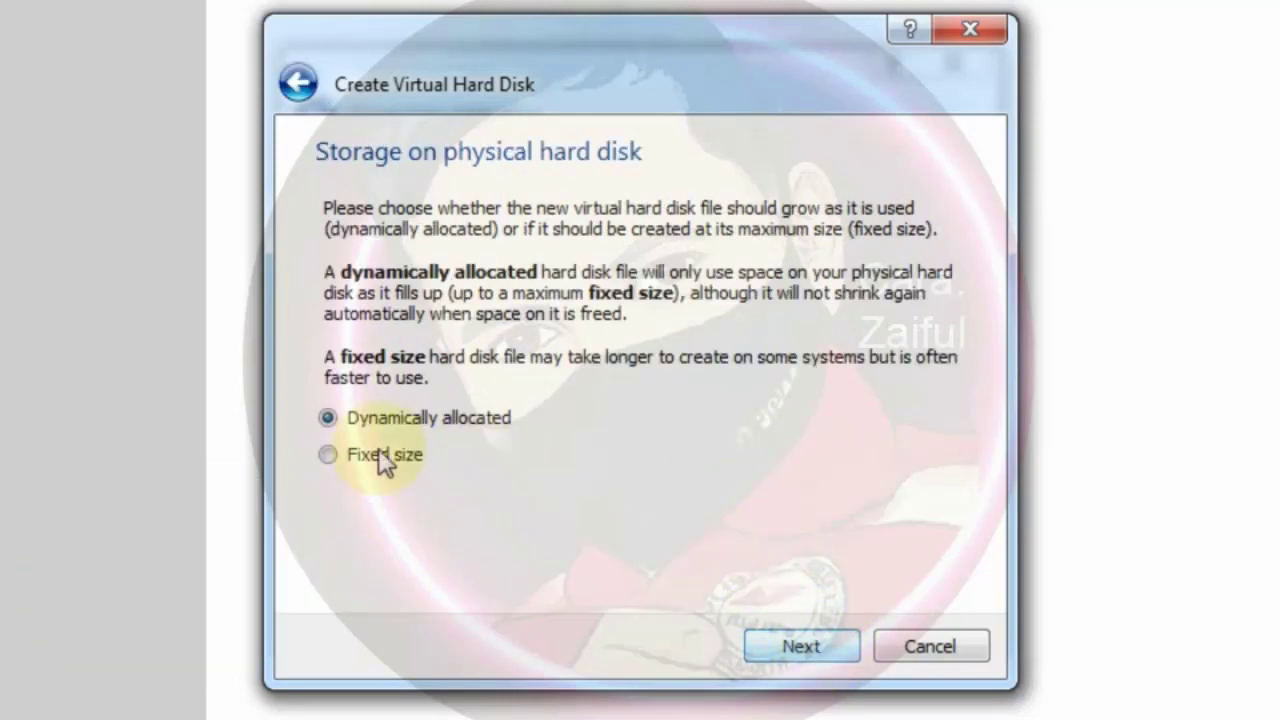
click(767, 645)
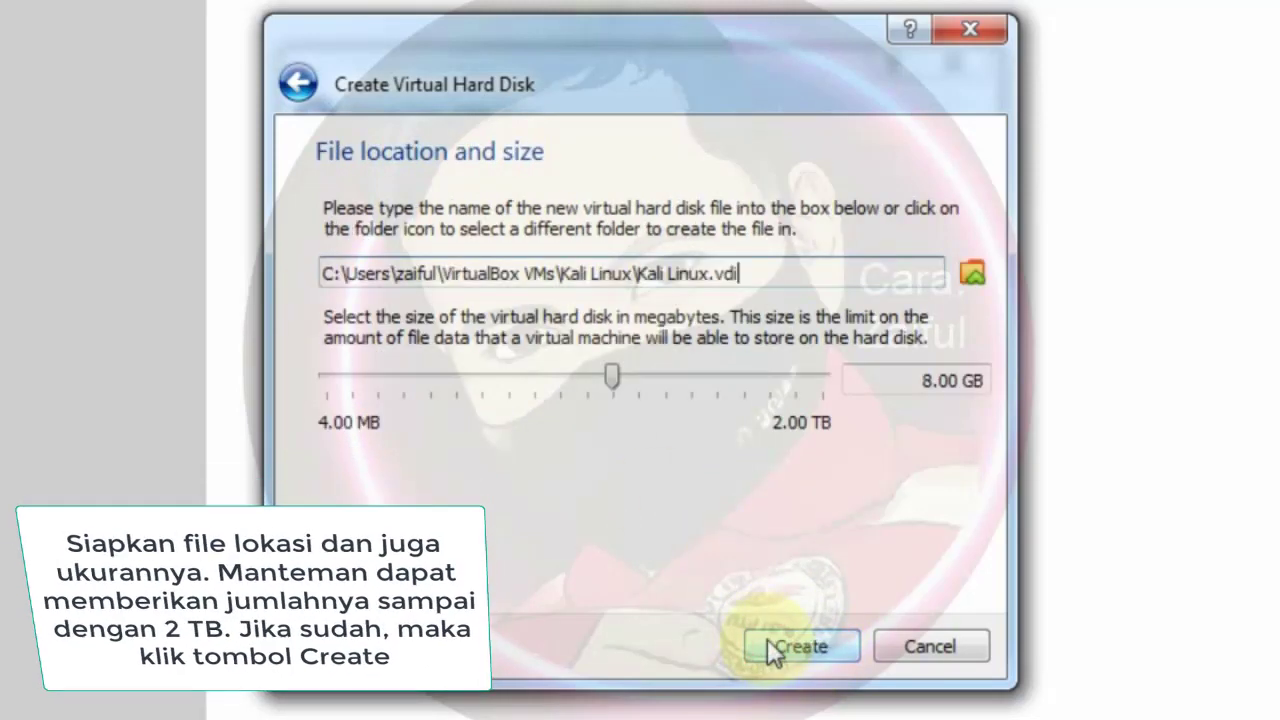
drag(920, 380, 1146, 380)
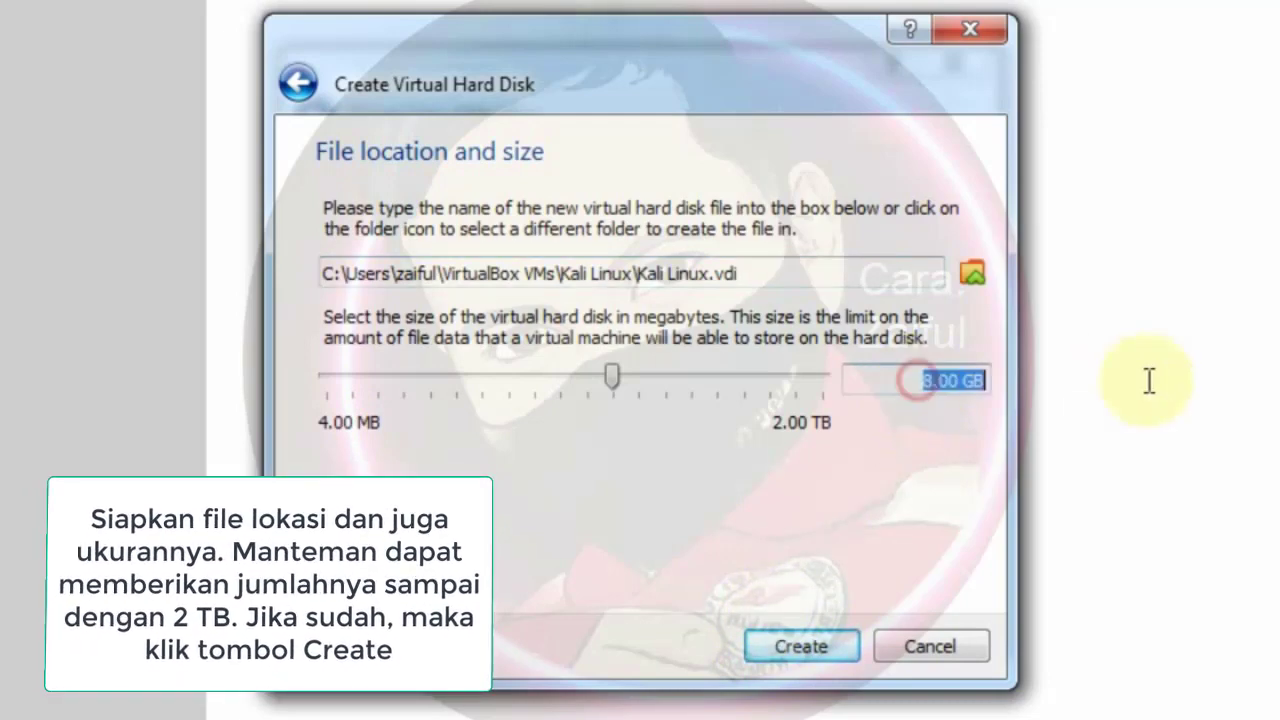
text(20)
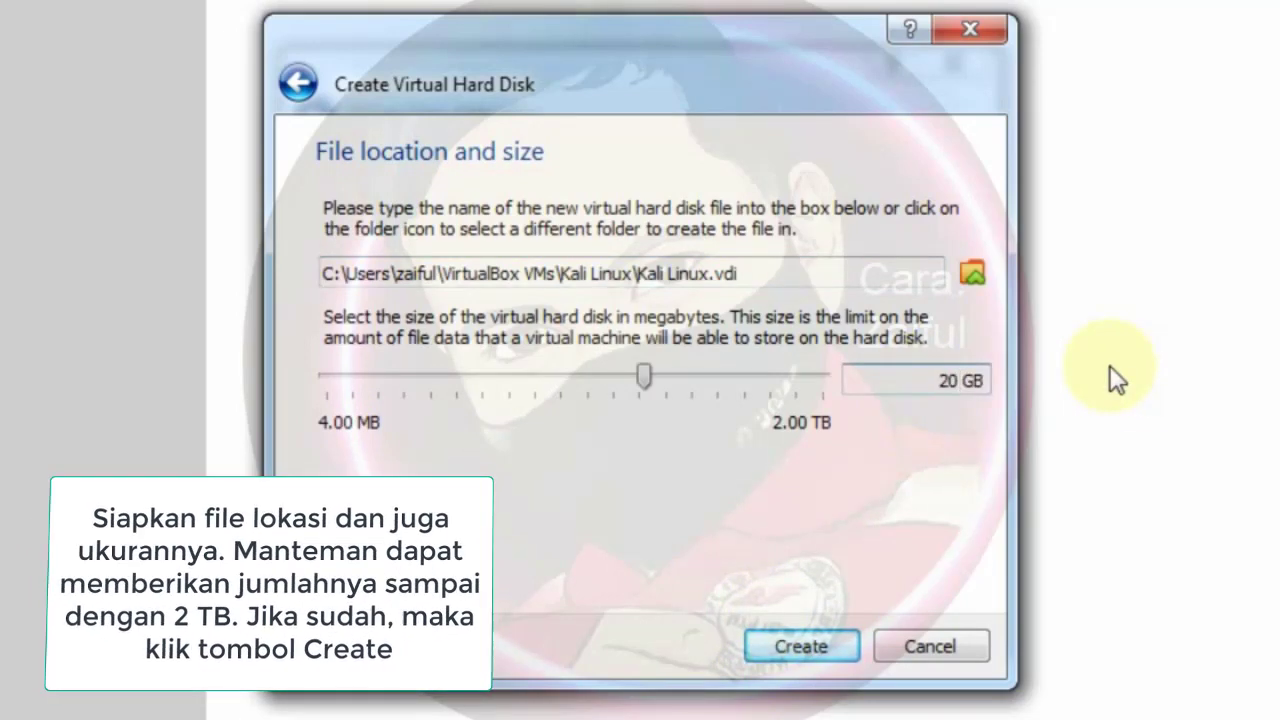
click(802, 640)
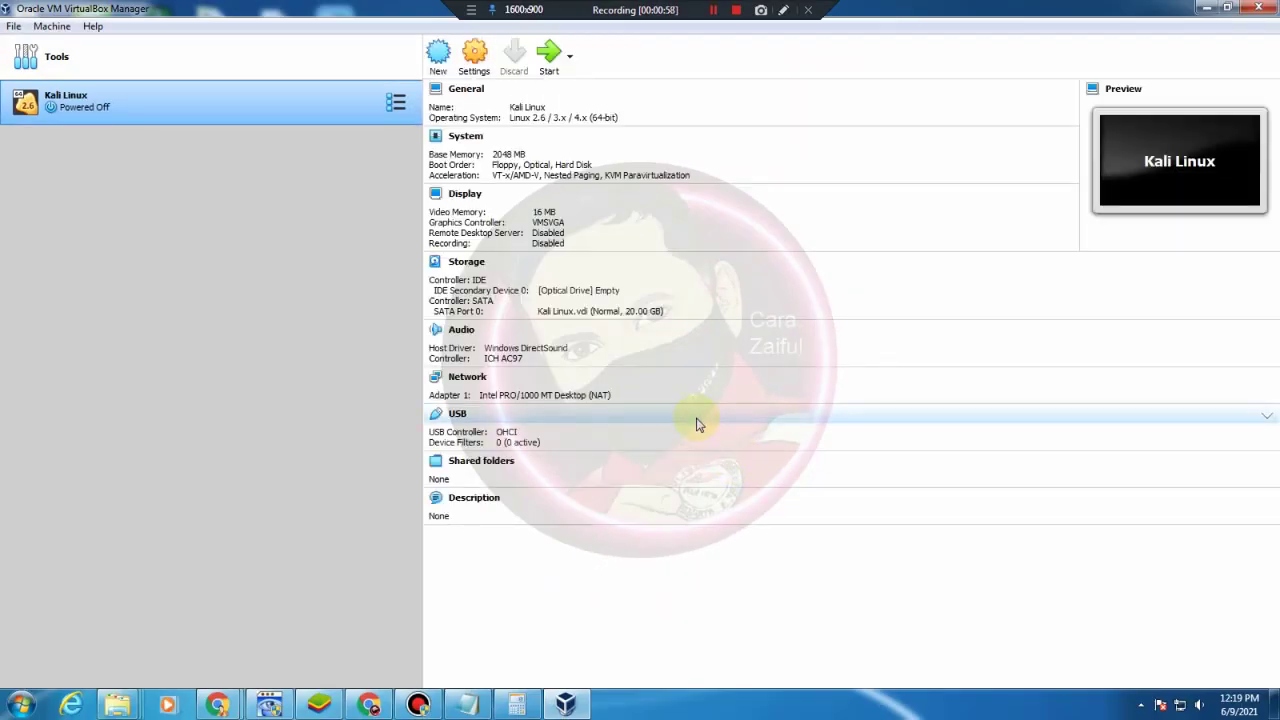
Set Shared Clipboard and Drag'n'Drop to Bidirectional, then review the VM's processor settings
click(476, 60)
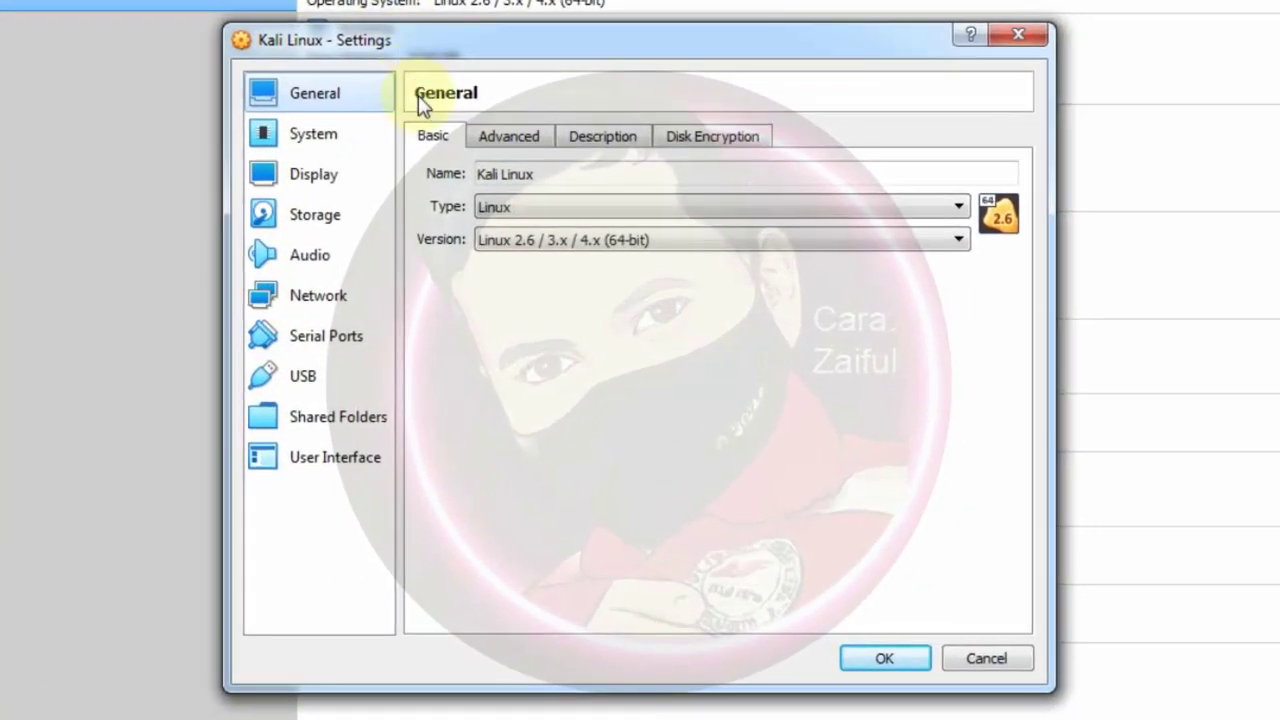
click(522, 138)
click(648, 218)
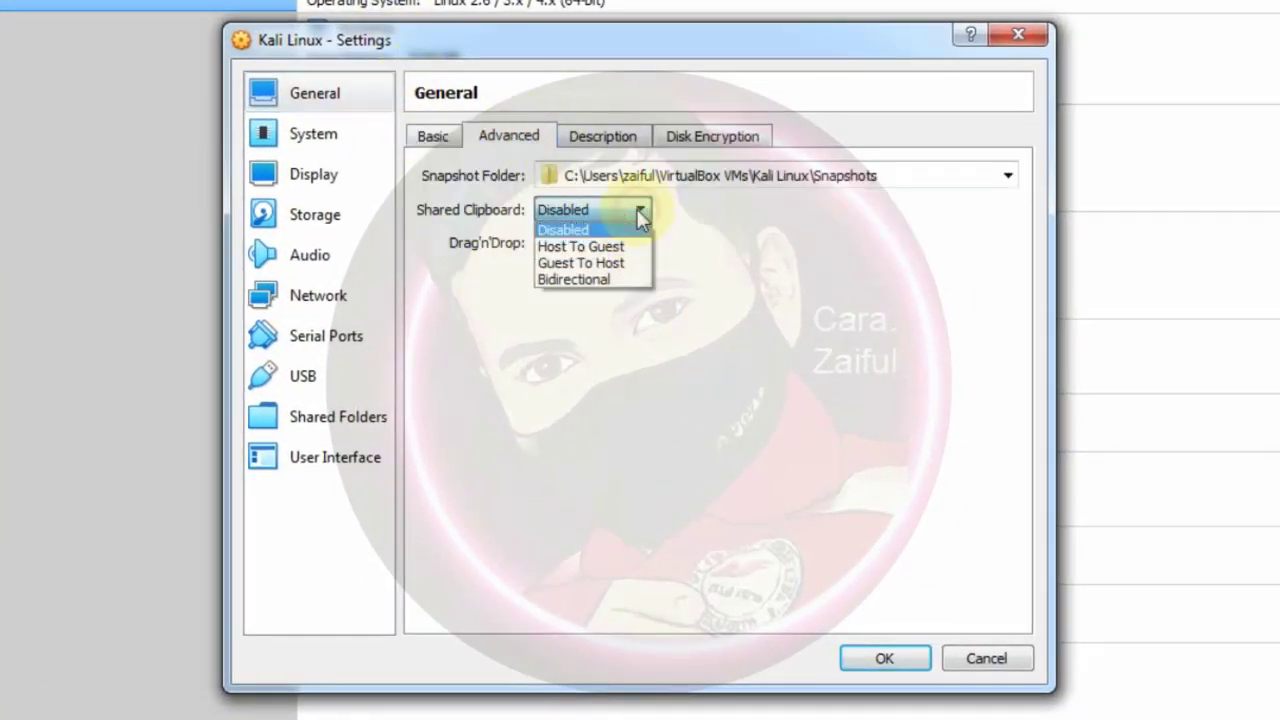
click(600, 277)
click(648, 243)
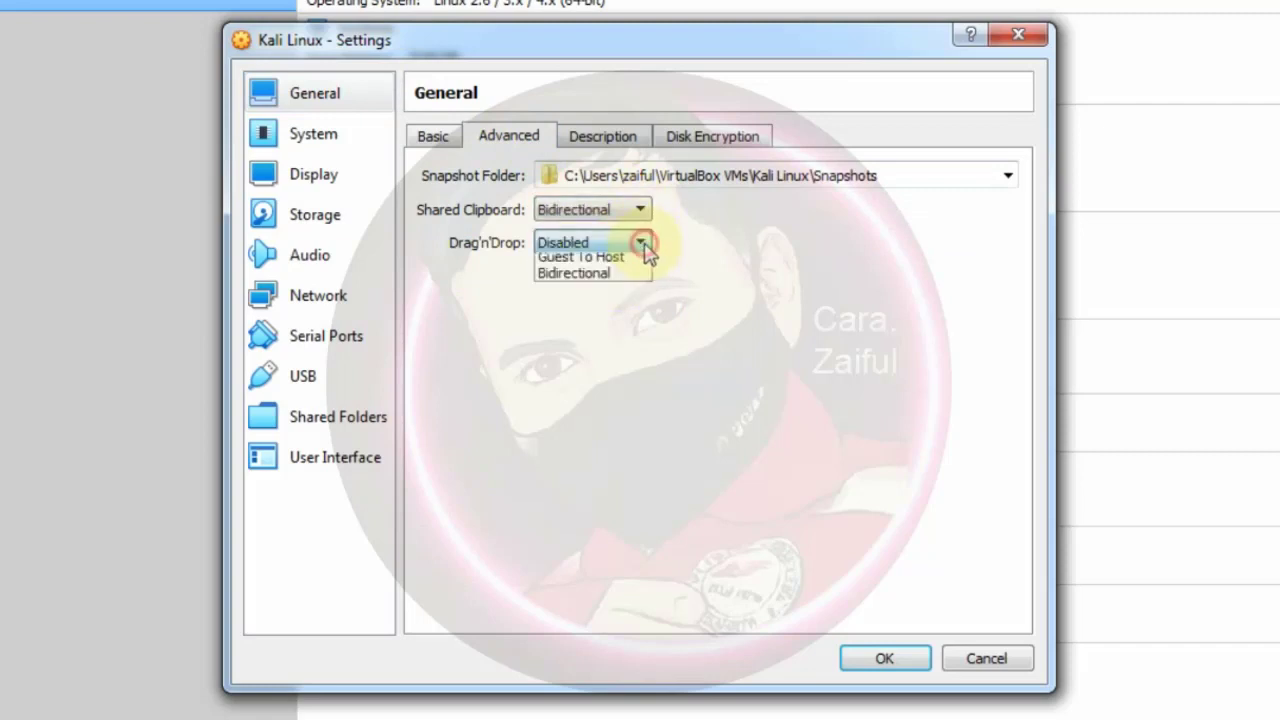
click(590, 312)
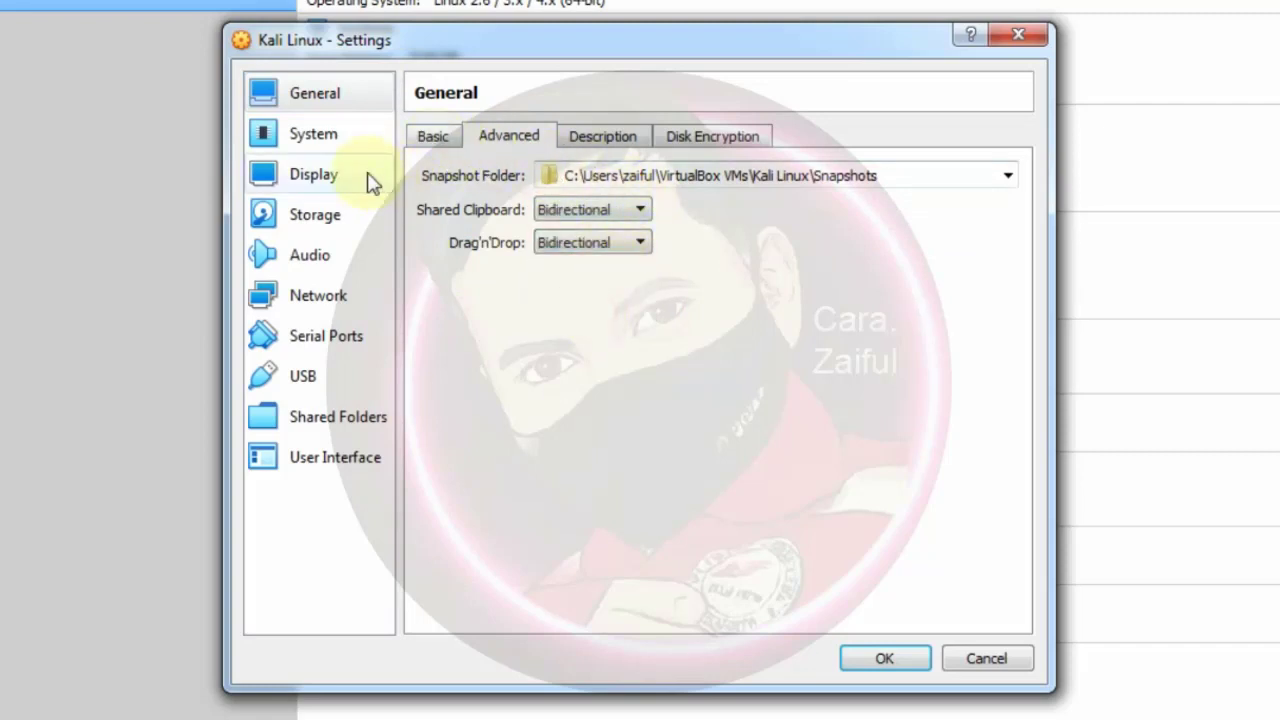
click(320, 140)
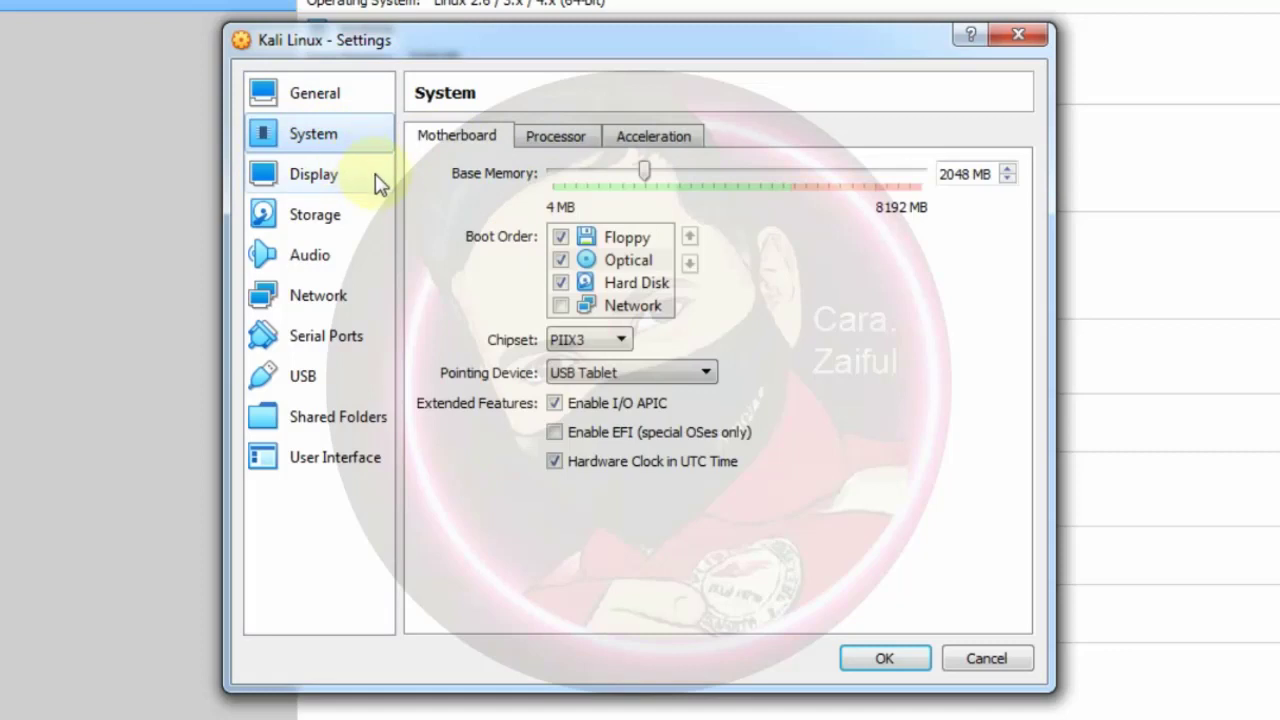
click(556, 138)
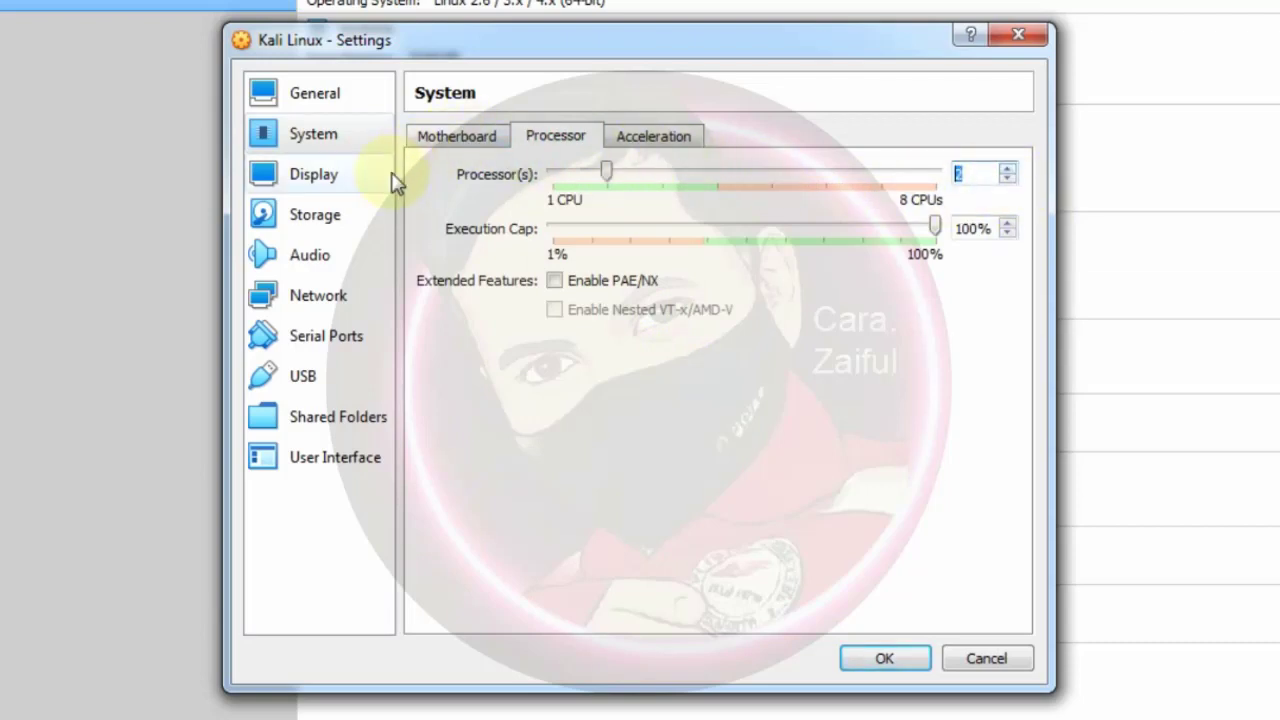
Mount kali-linux-2021.2-installer-amd64.iso in the optical drive as IDE Primary Device 0 and save
click(352, 213)
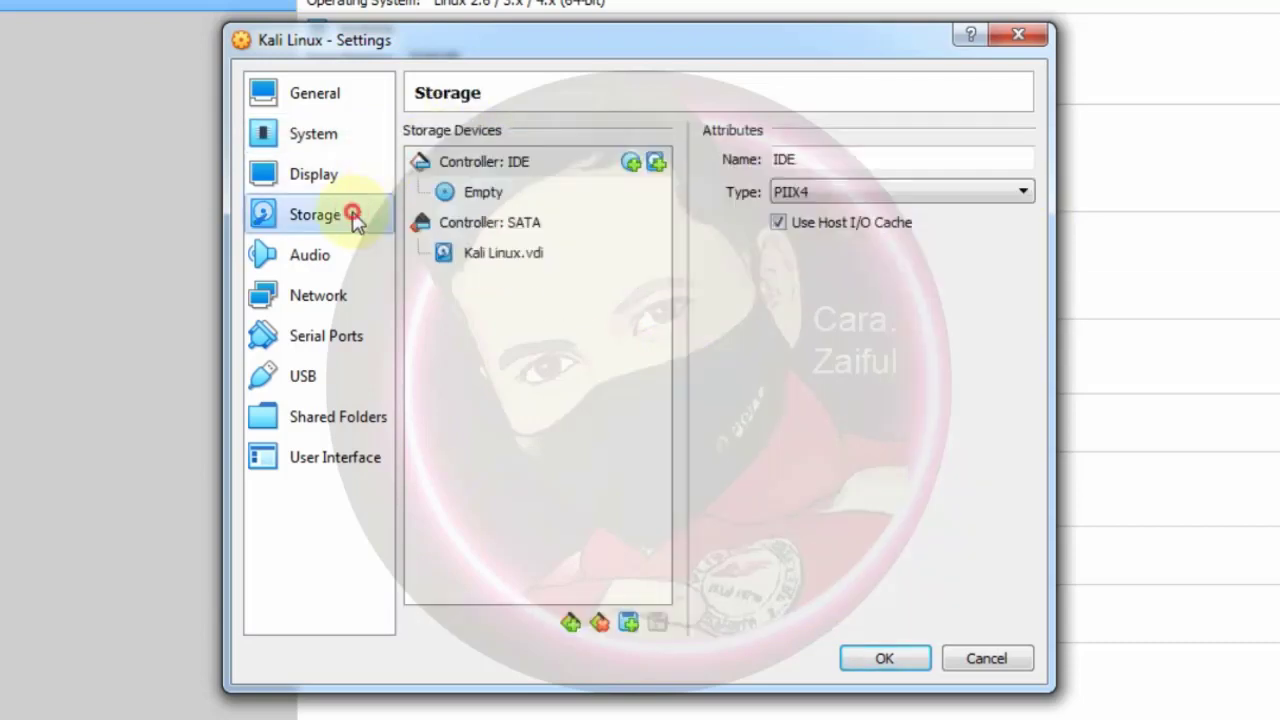
click(488, 195)
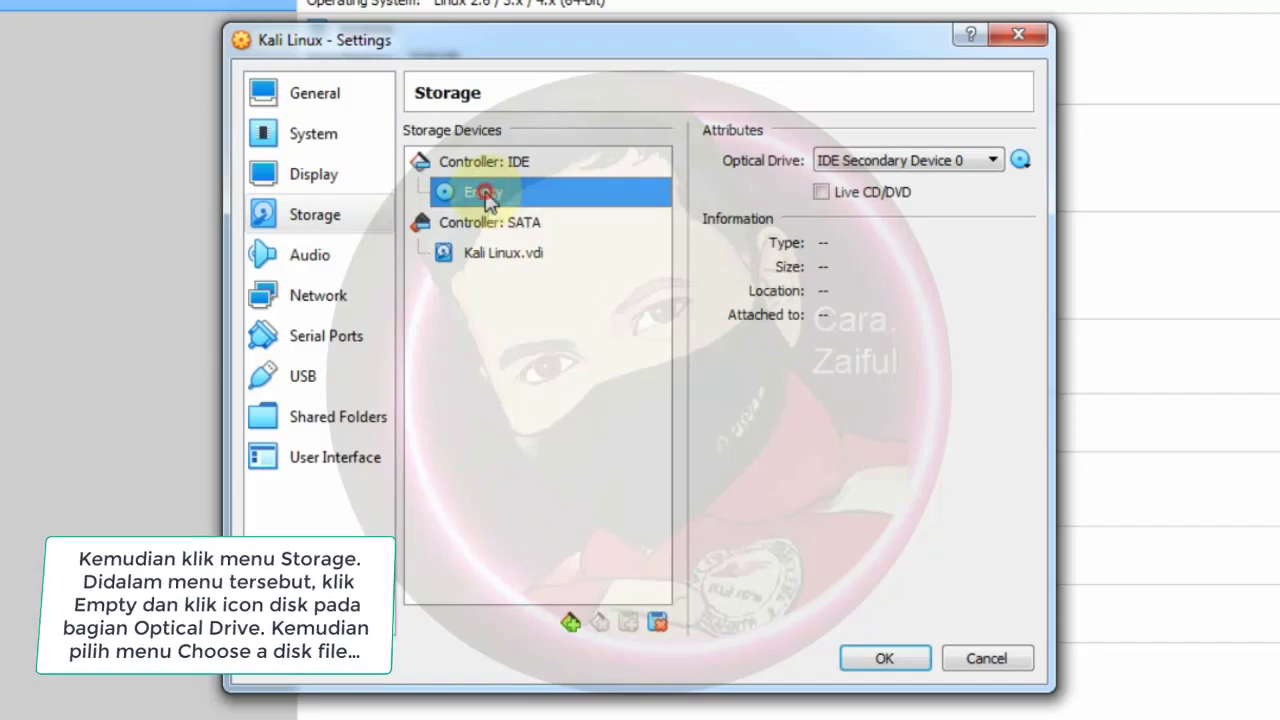
click(993, 165)
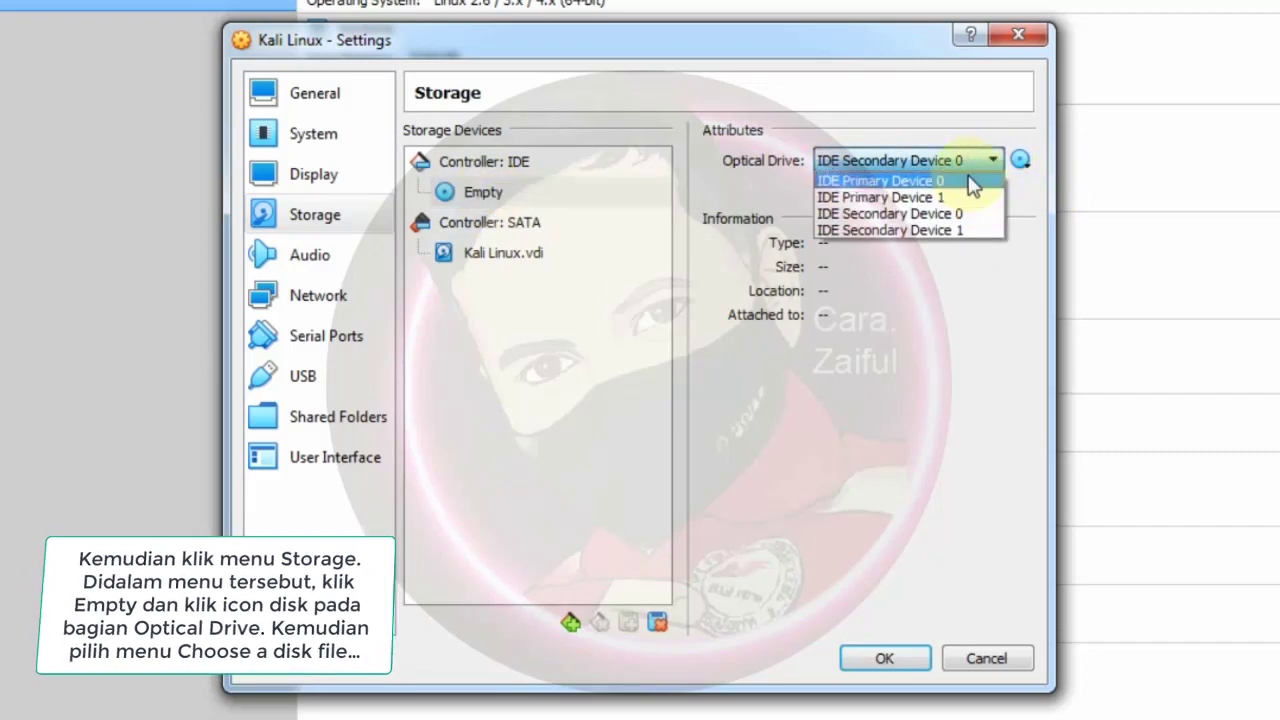
click(966, 181)
click(1020, 161)
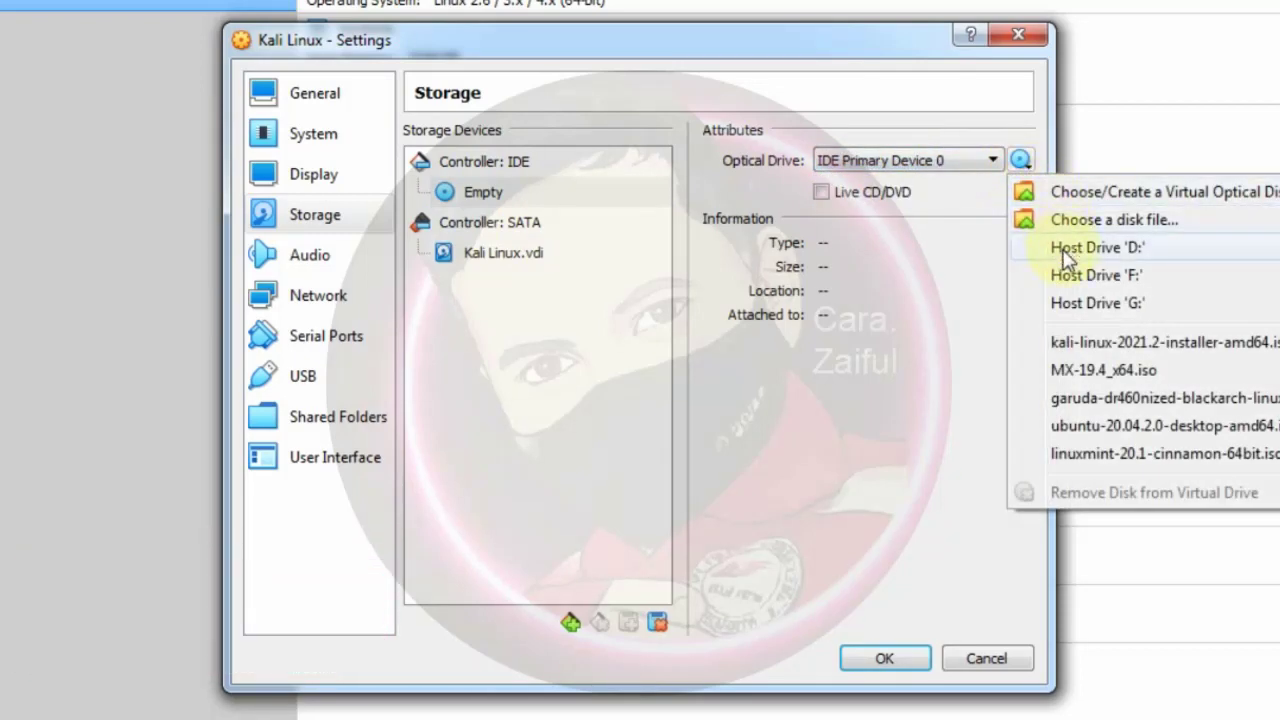
click(1073, 343)
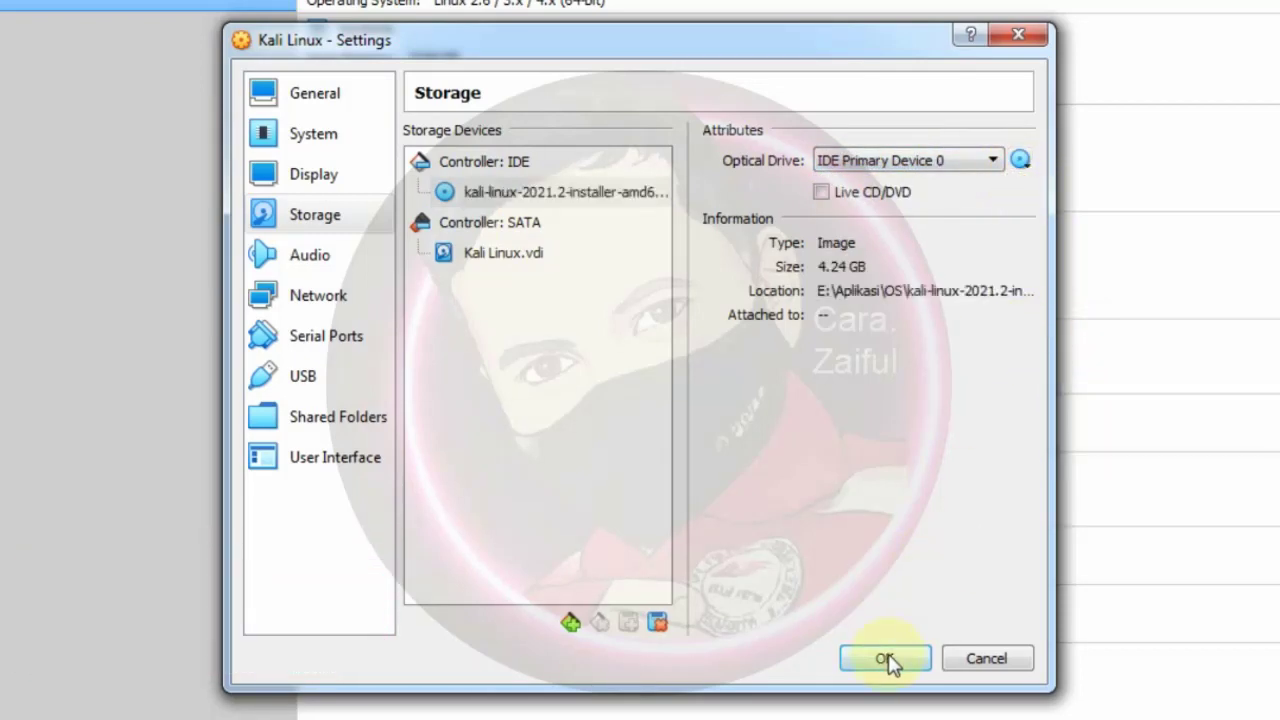
click(887, 659)
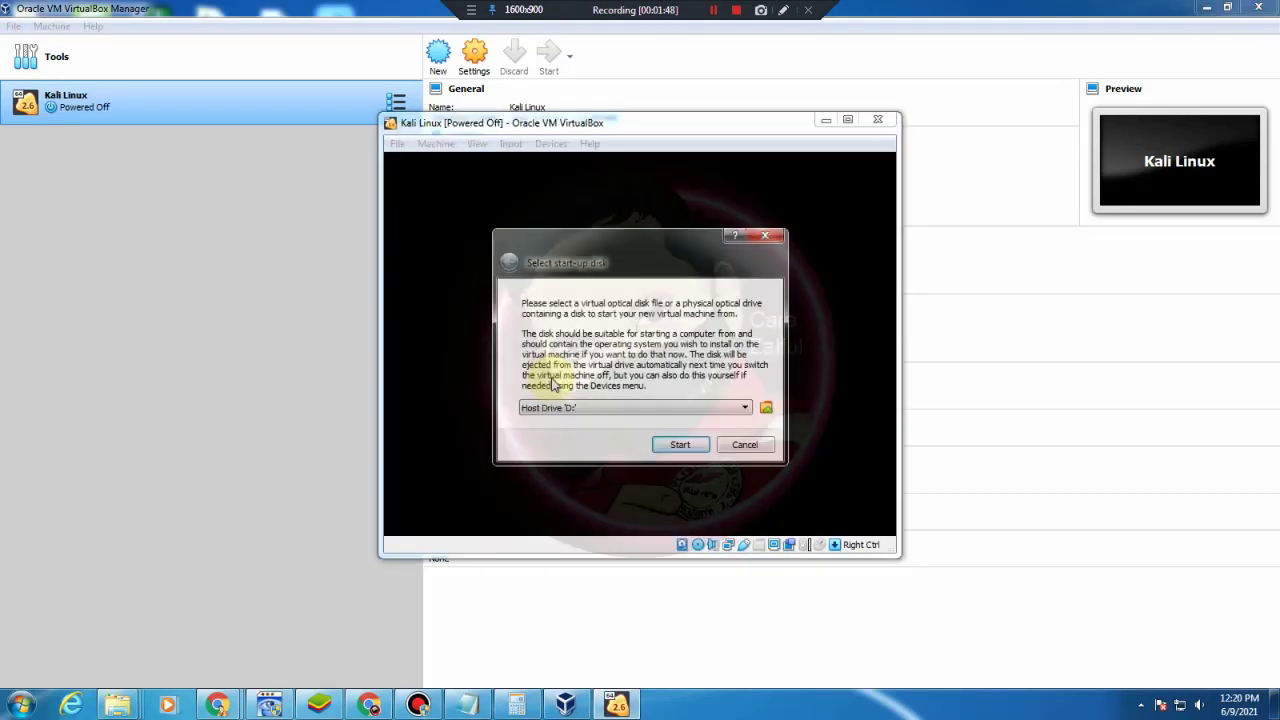
Boot the VM from kali-linux-2021.2-installer-amd64.iso and let its window capture input
click(744, 410)
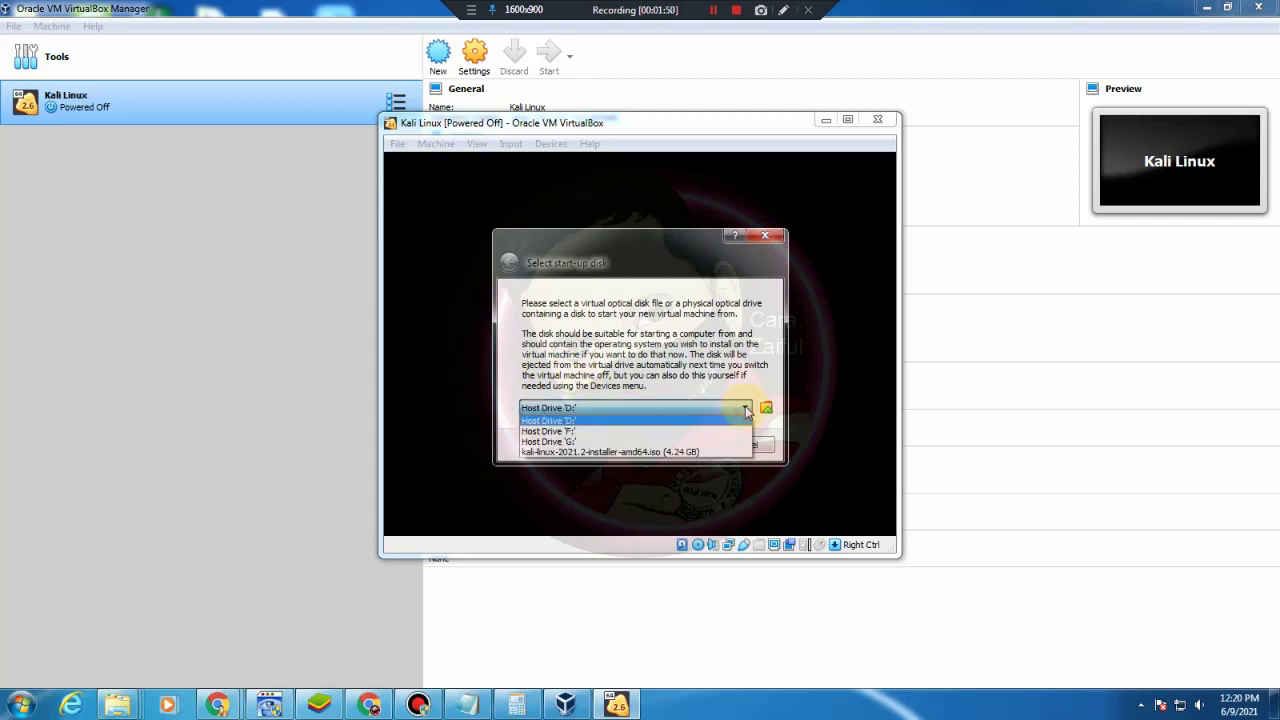
click(666, 450)
click(684, 445)
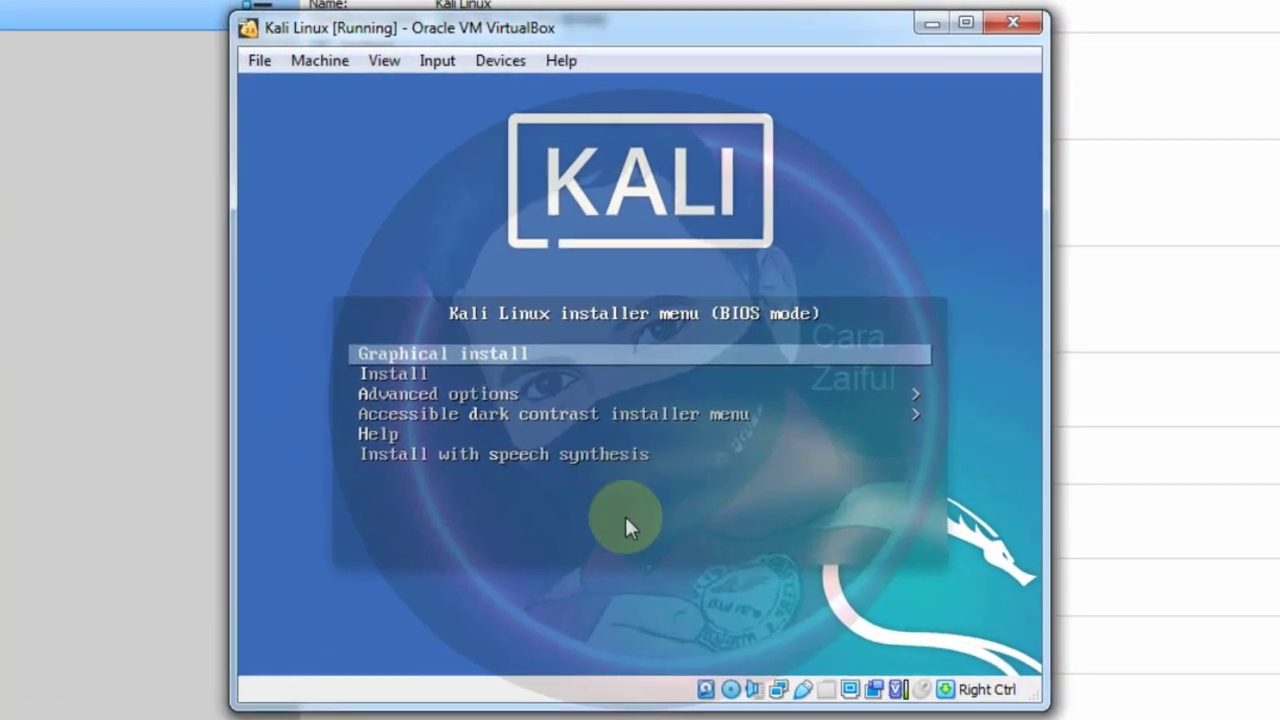
click(659, 598)
Choose Graphical install from the Kali boot menu and maximize the VM window
key(Down)
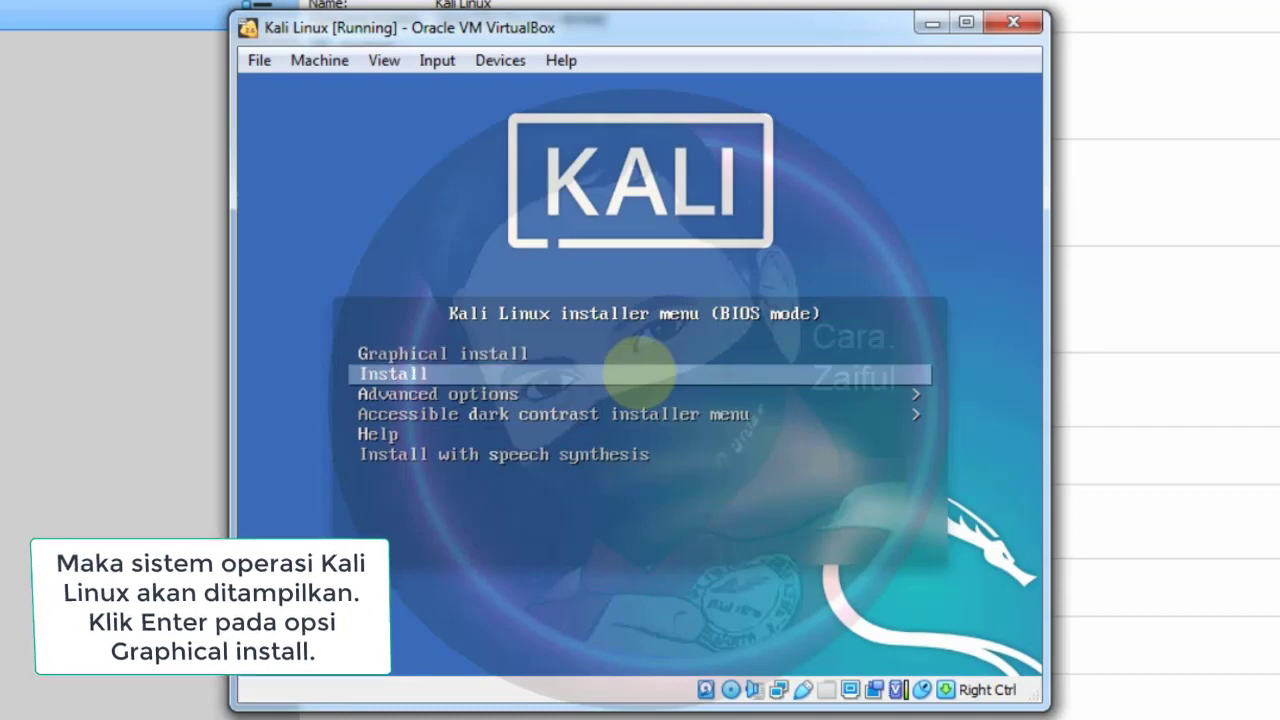
key(Down)
key(Down)
key(Down)
key(Down)
key(Up)
key(Up)
key(Up)
key(Up)
key(Up)
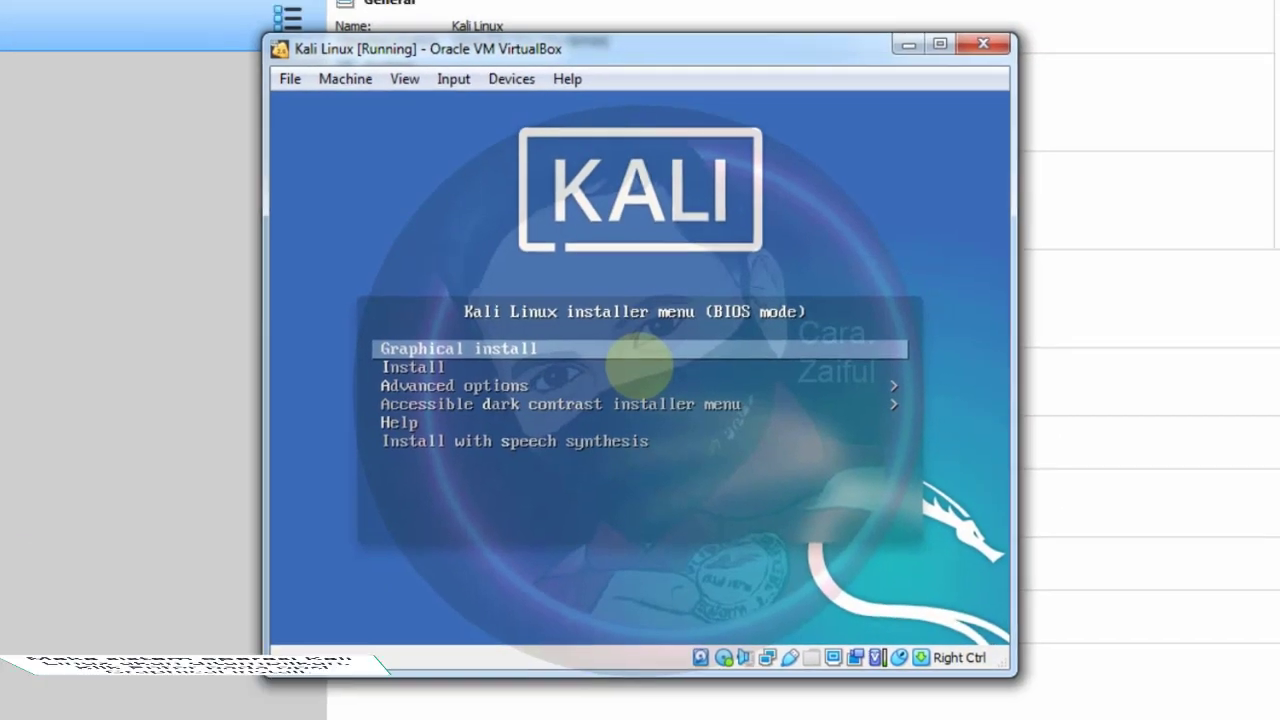
key(Return)
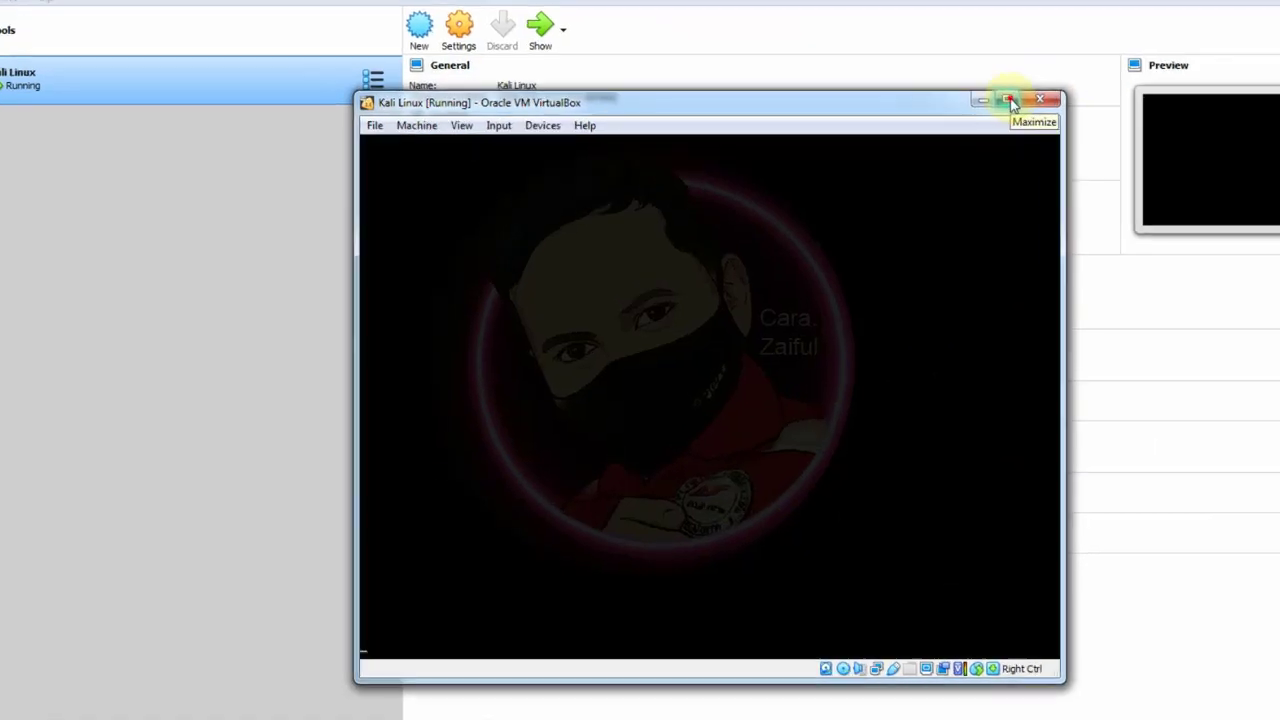
click(980, 121)
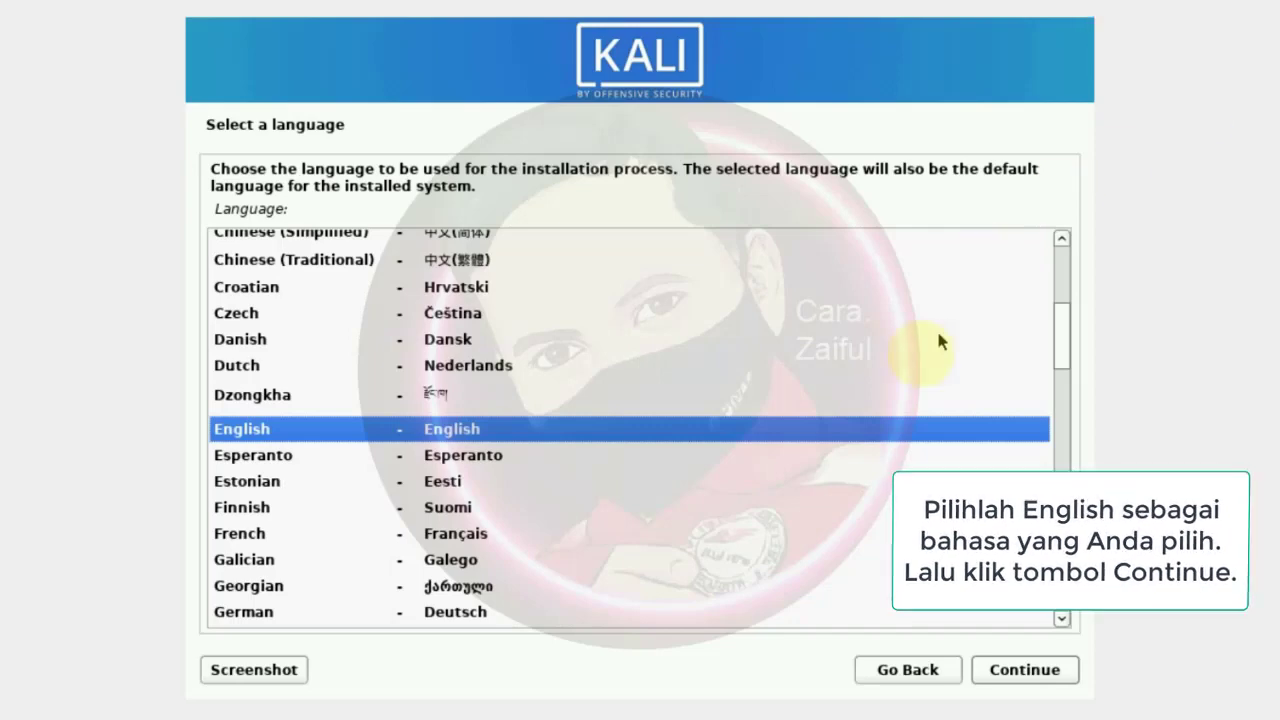
Select English as the installer language and Indonesia (other > Asia) as the location
click(923, 364)
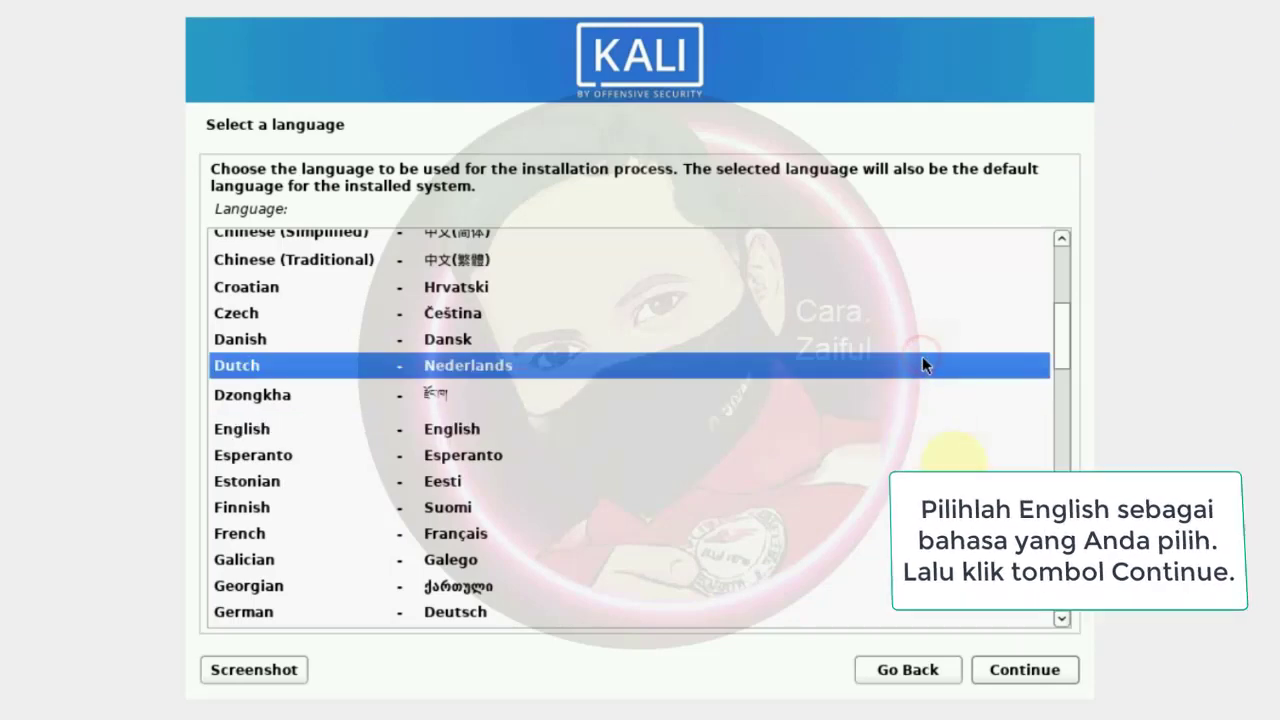
click(405, 430)
click(1066, 680)
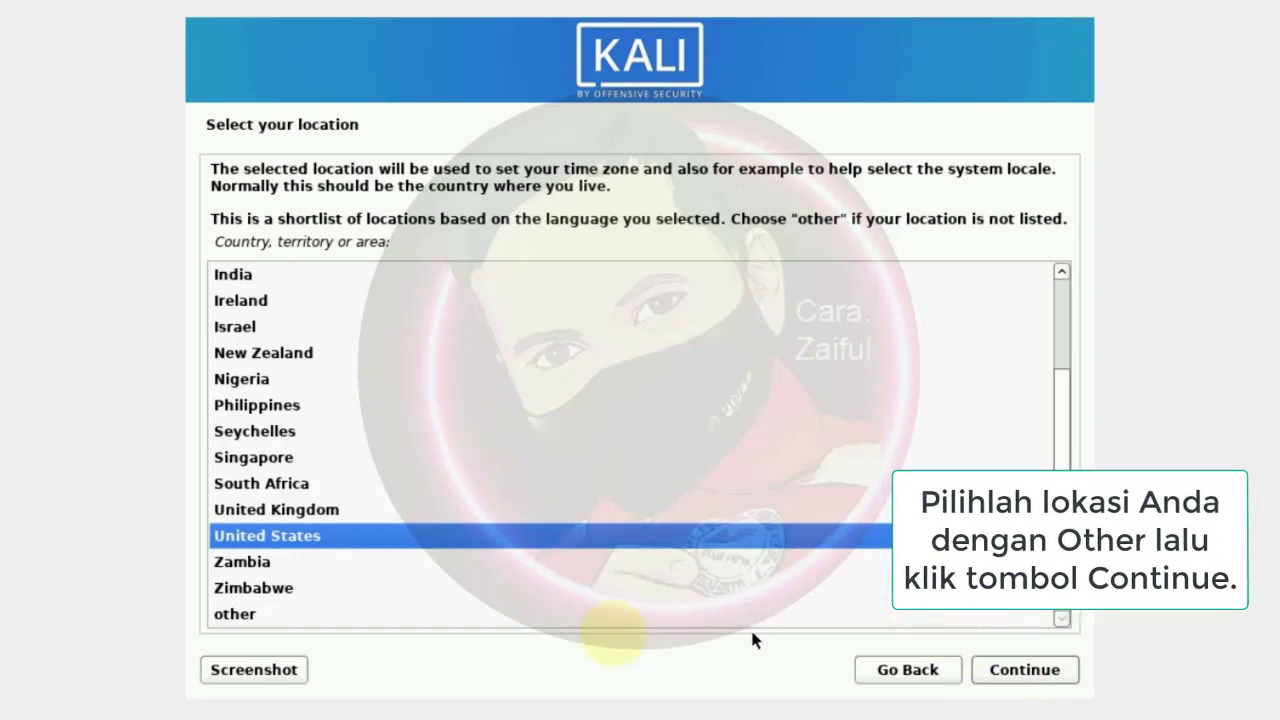
click(250, 613)
click(1035, 678)
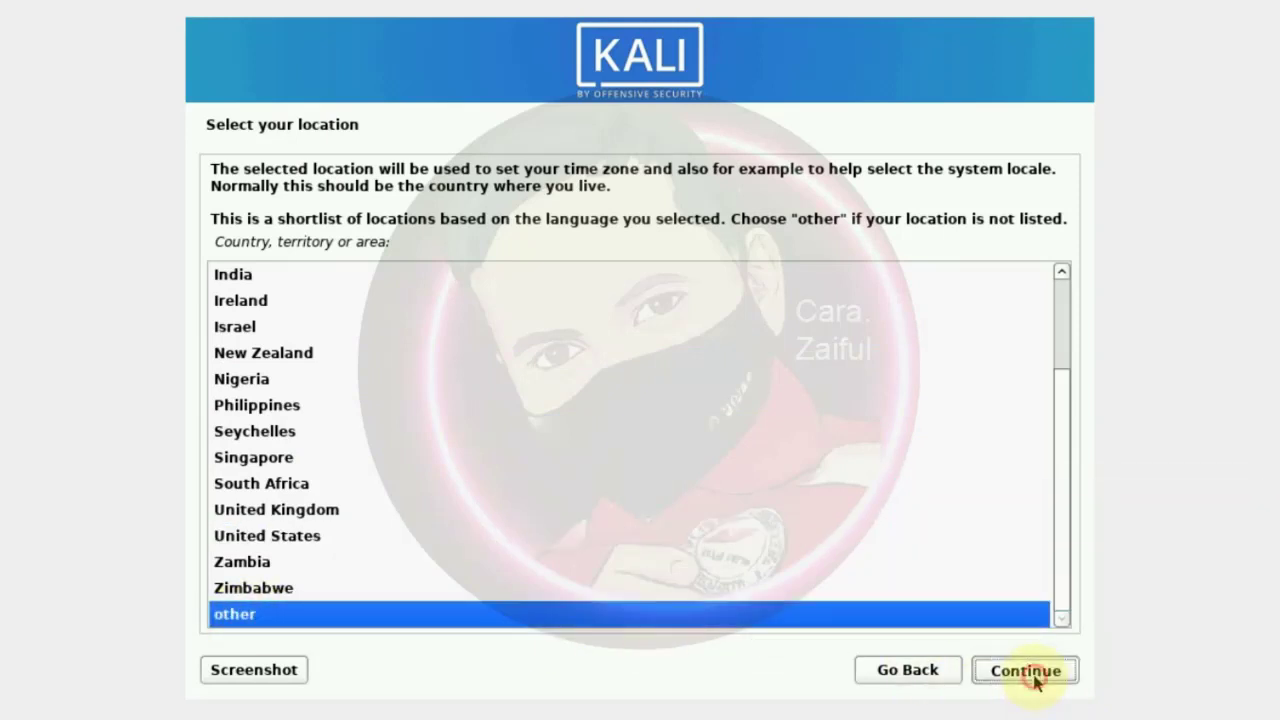
click(240, 330)
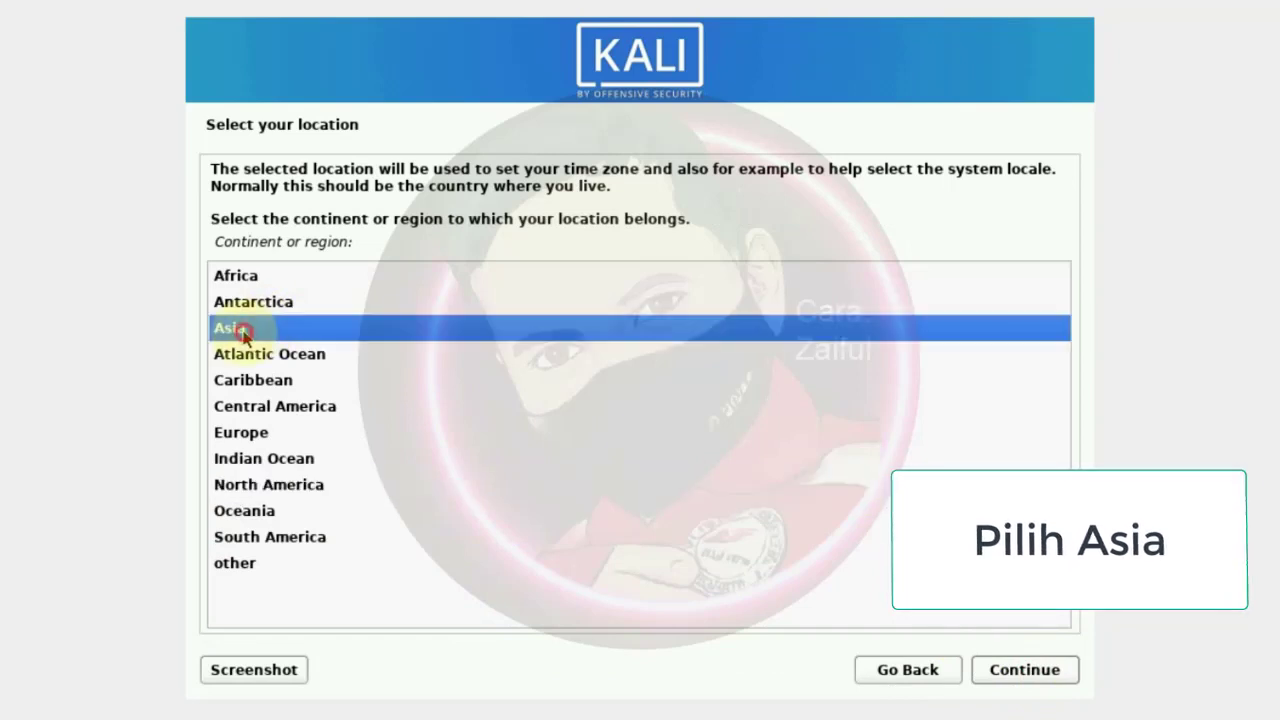
click(1018, 672)
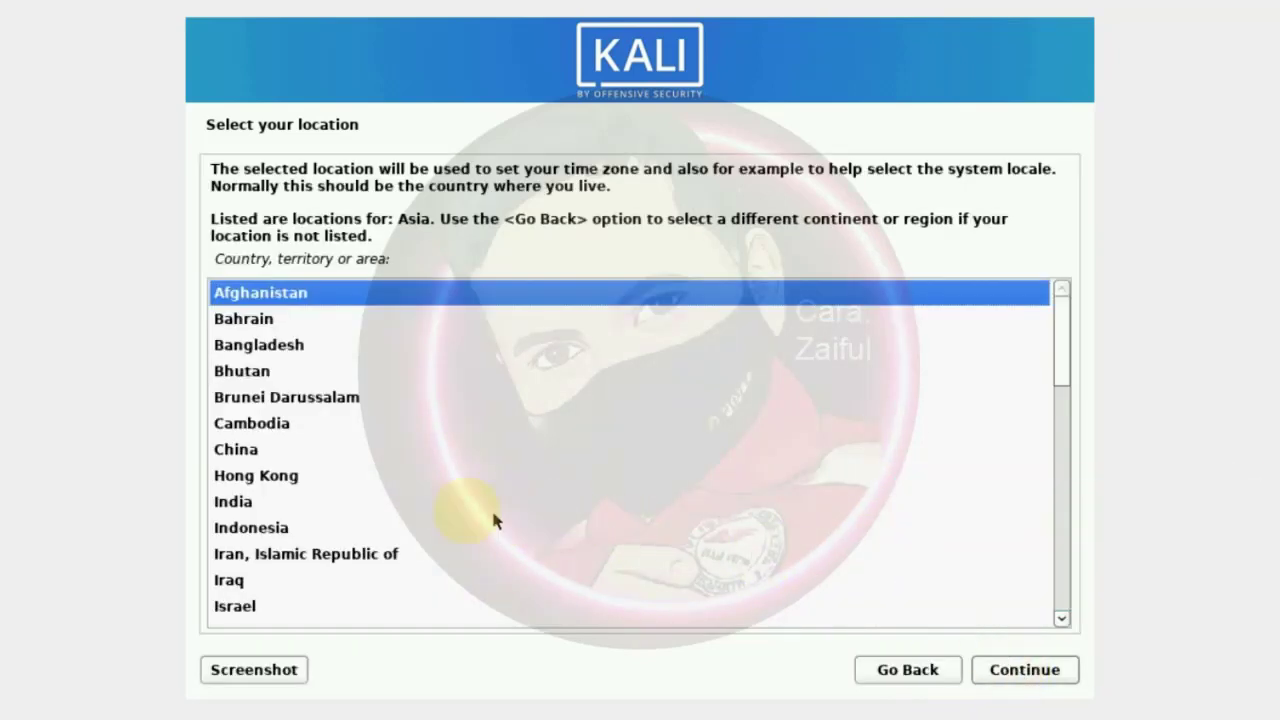
click(262, 531)
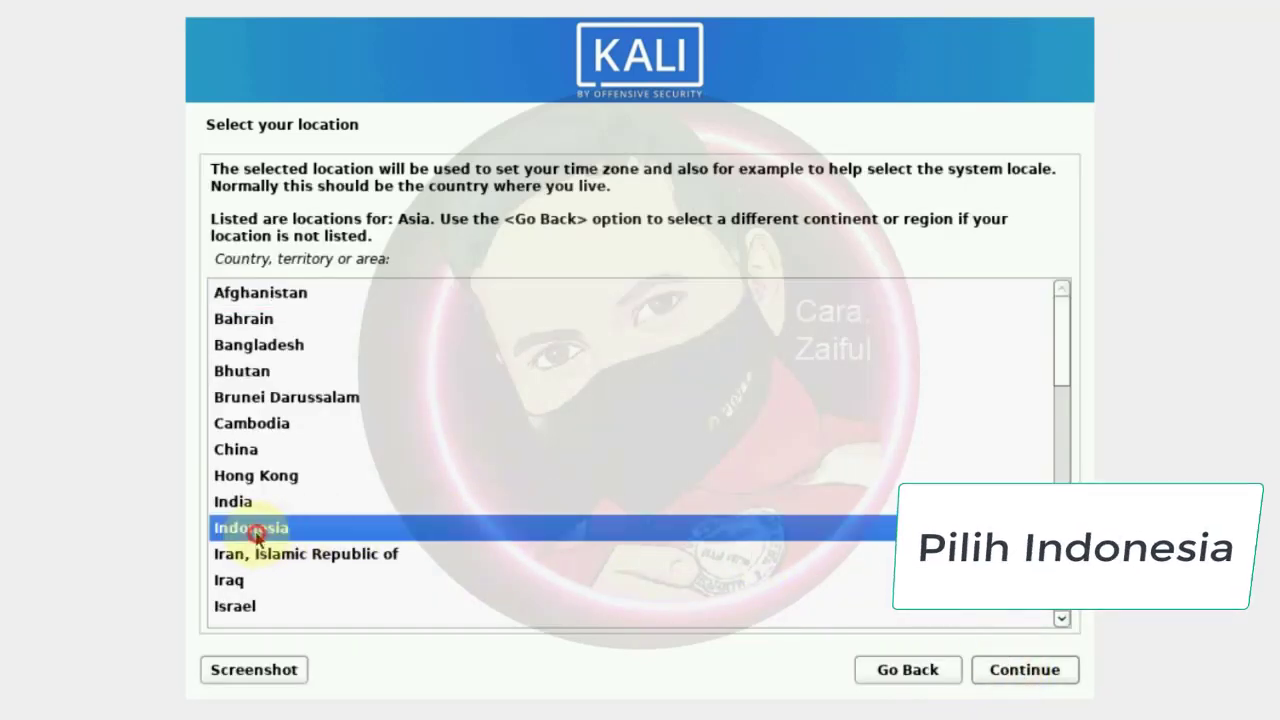
click(1030, 675)
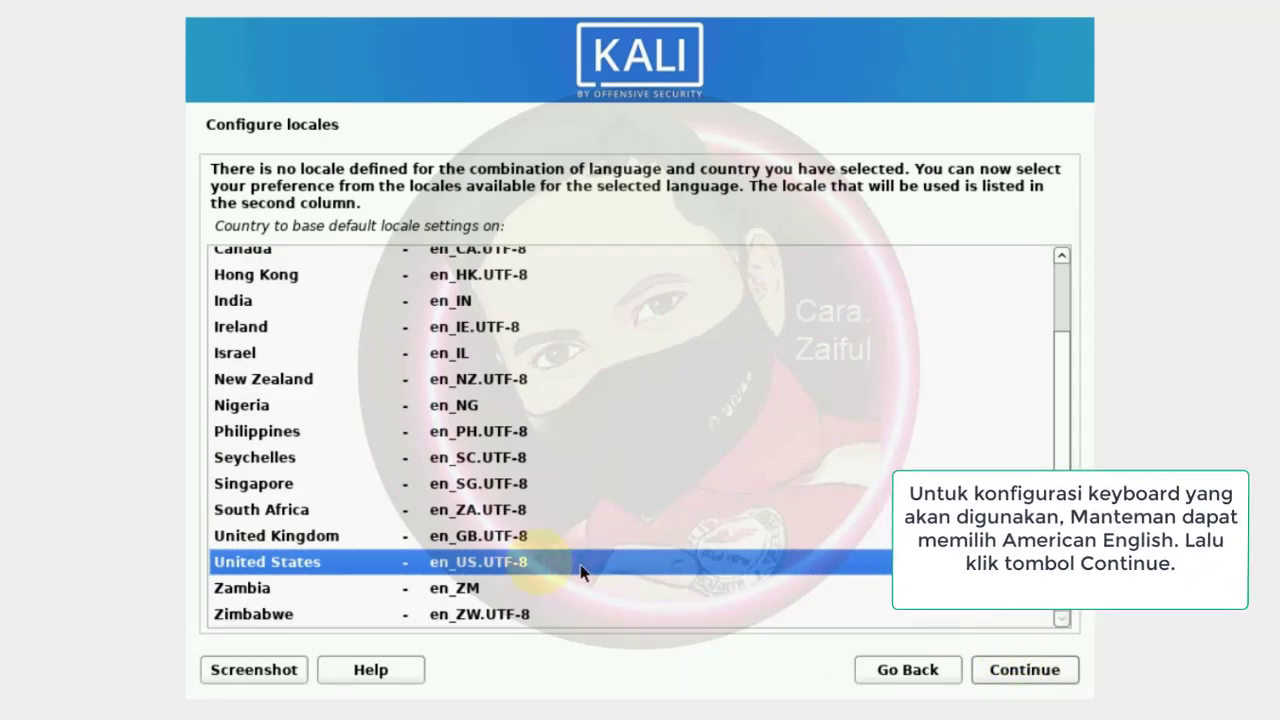
Choose the United States en_US.UTF-8 locale and the American English keymap
click(266, 560)
click(1024, 670)
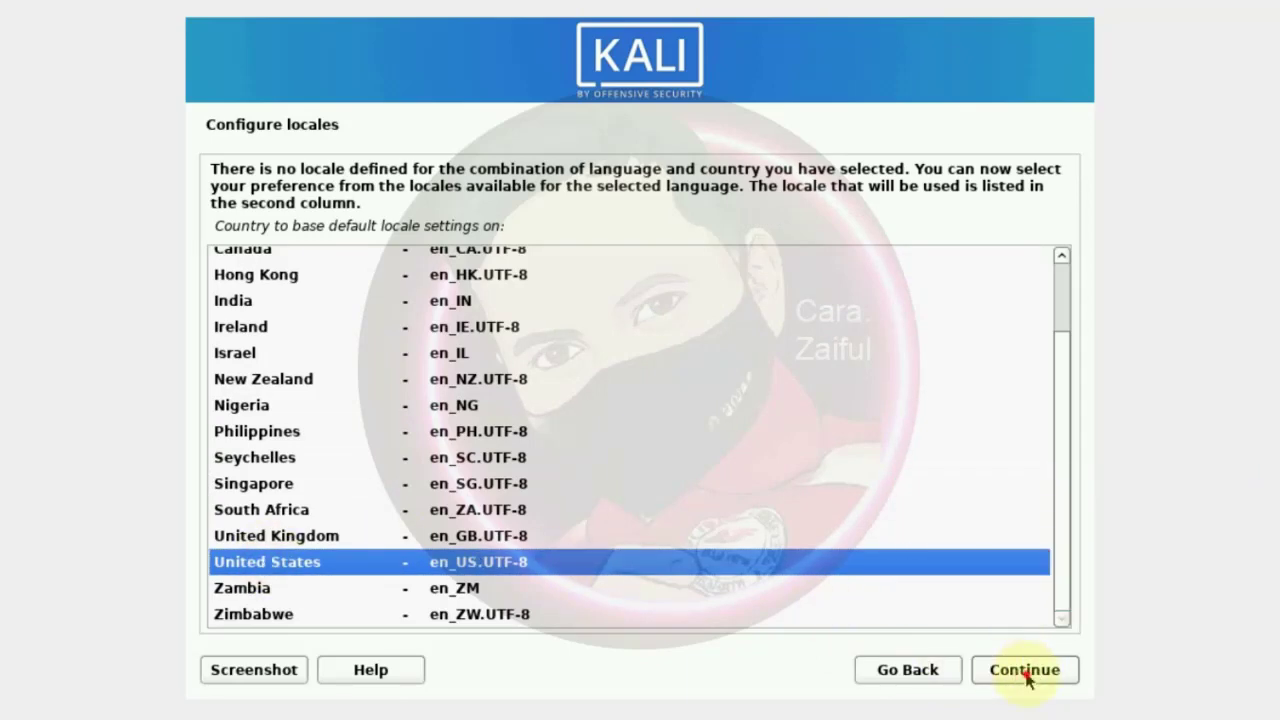
click(275, 211)
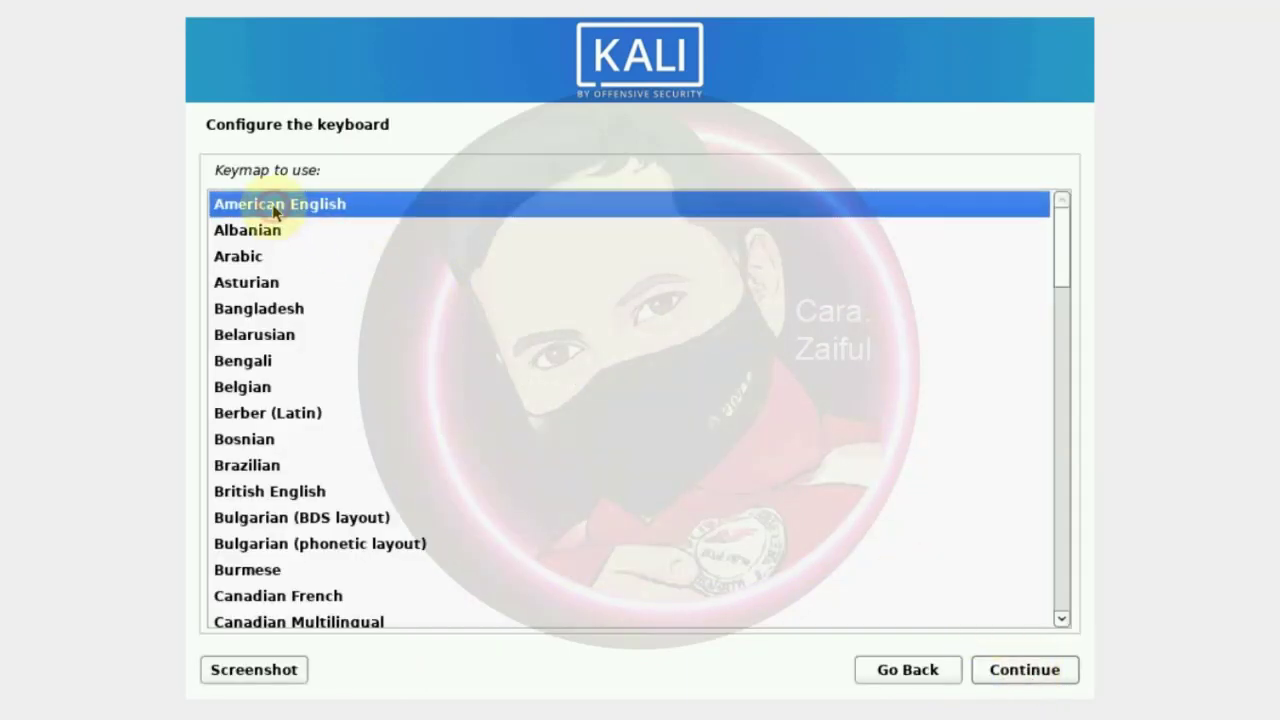
click(1035, 672)
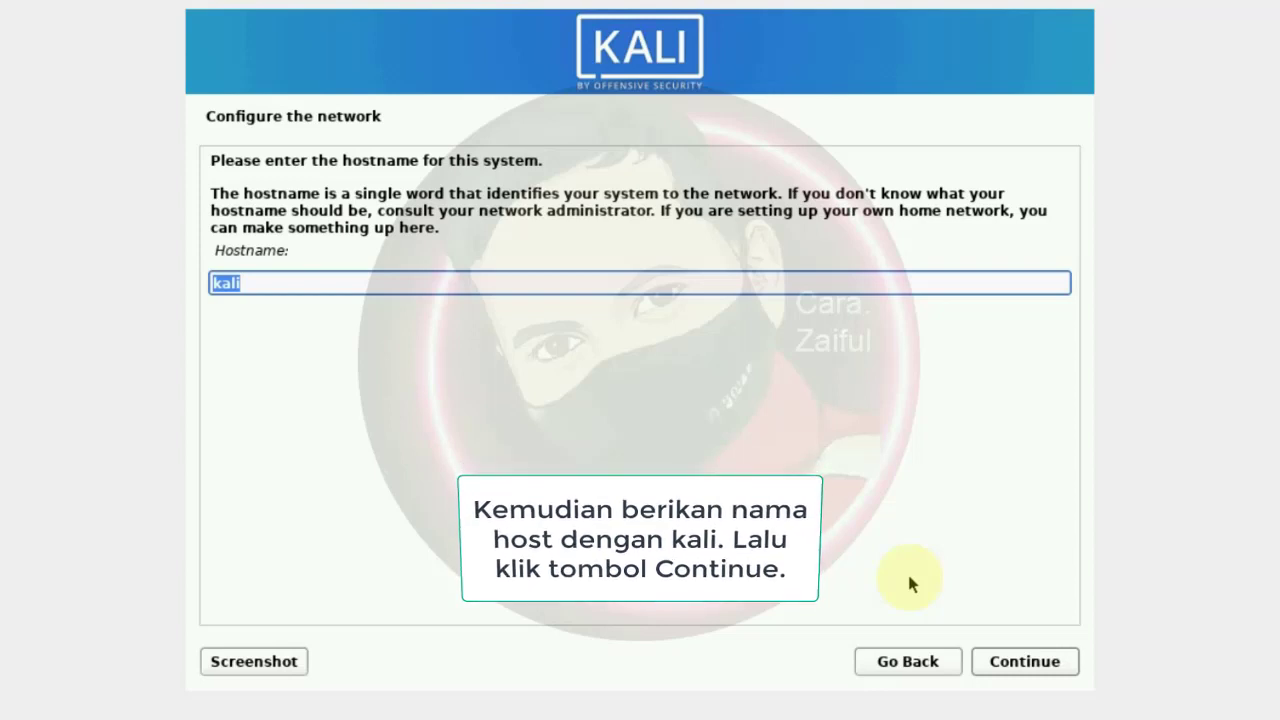
Enter the system hostname and leave the domain name blank
text(x)
key(BackSpace)
text(carazaiful)
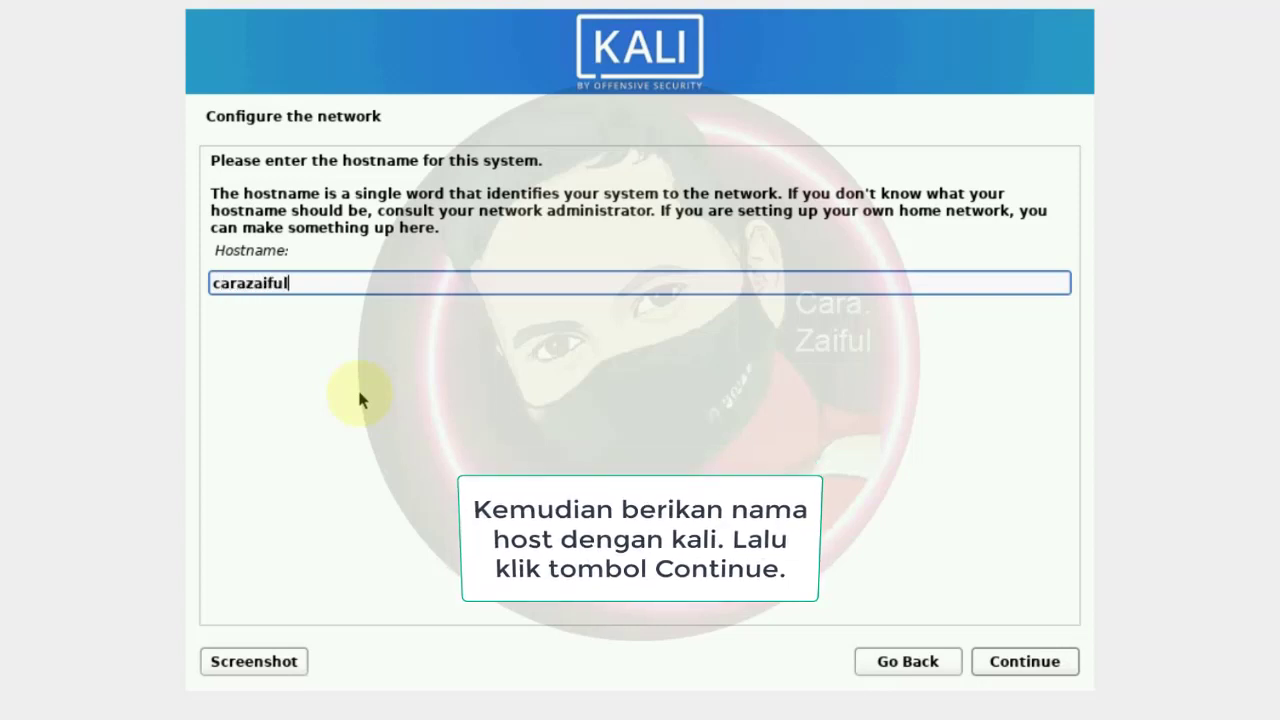
click(1027, 663)
click(1027, 663)
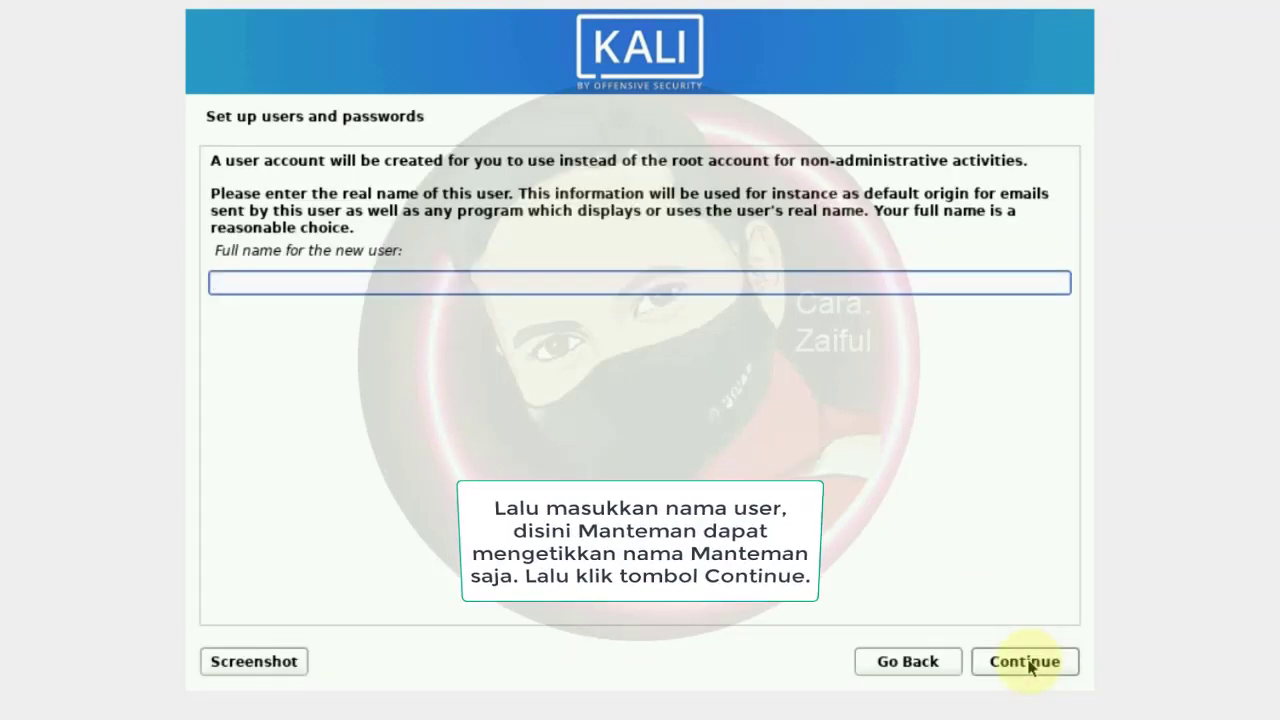
Enter the new user's full name, keep the suggested username, and set the account password
text(car)
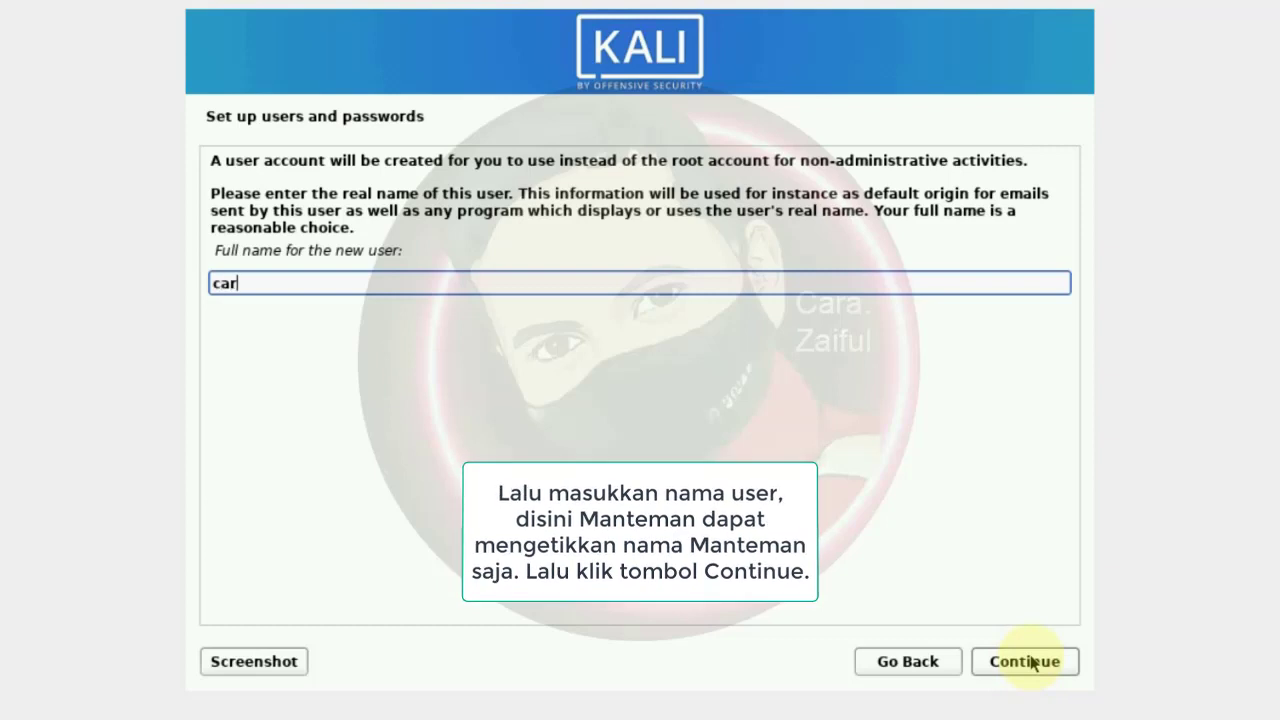
text(azaiful)
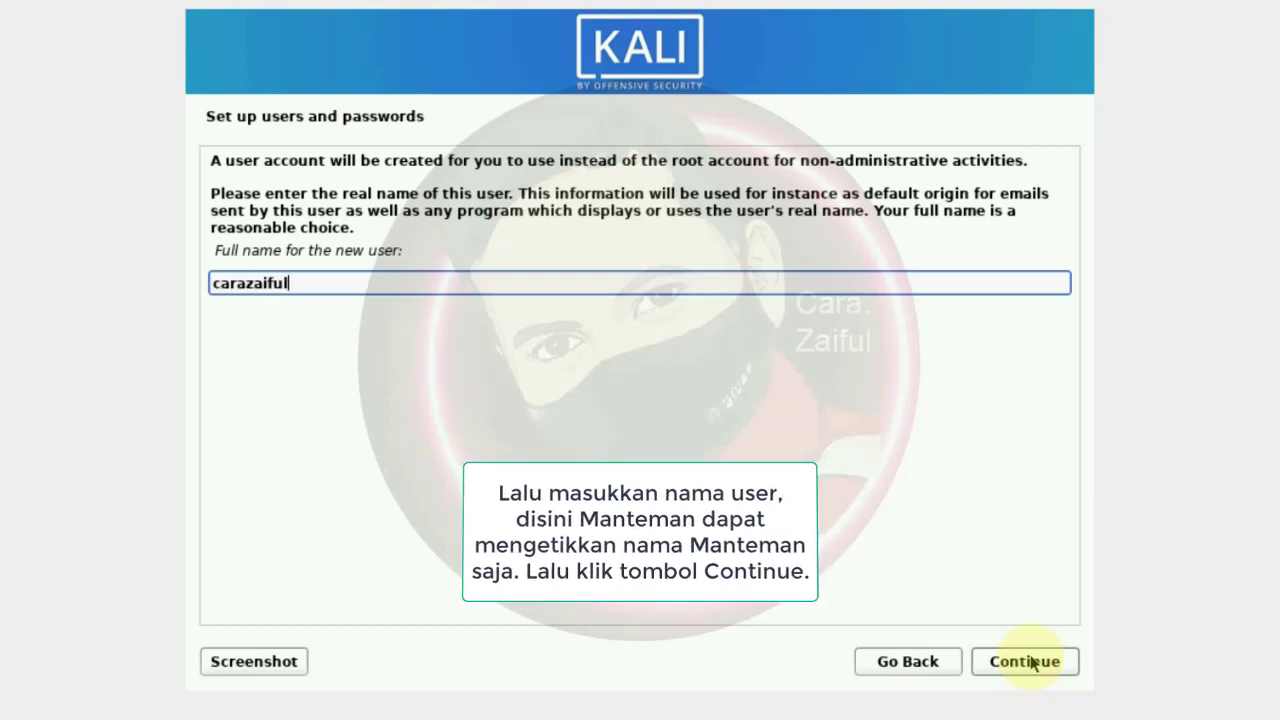
click(1031, 661)
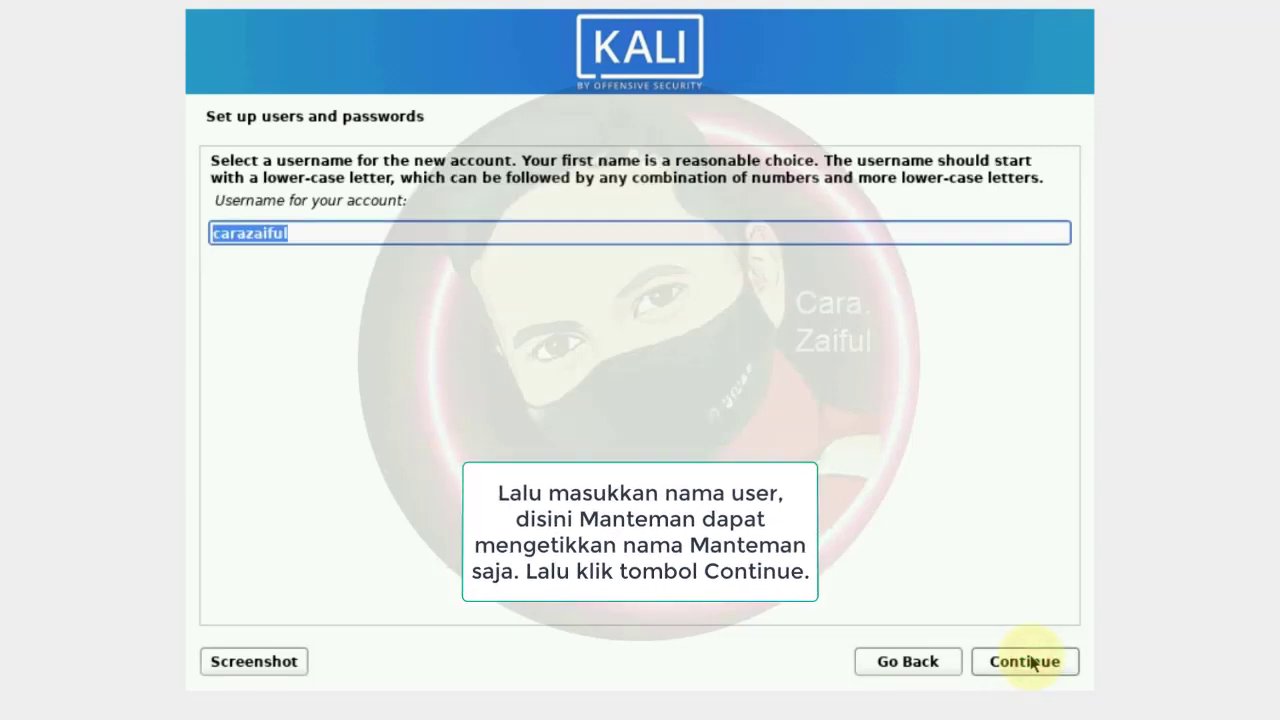
click(1033, 663)
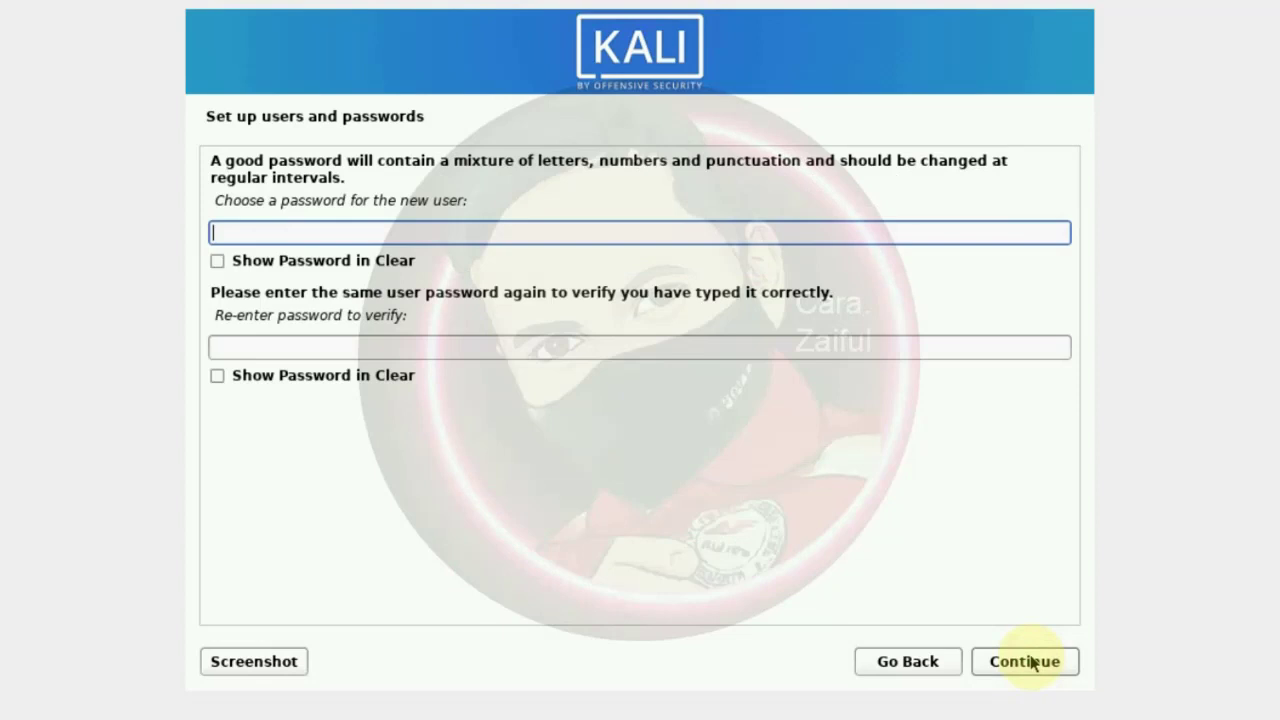
text(kali)
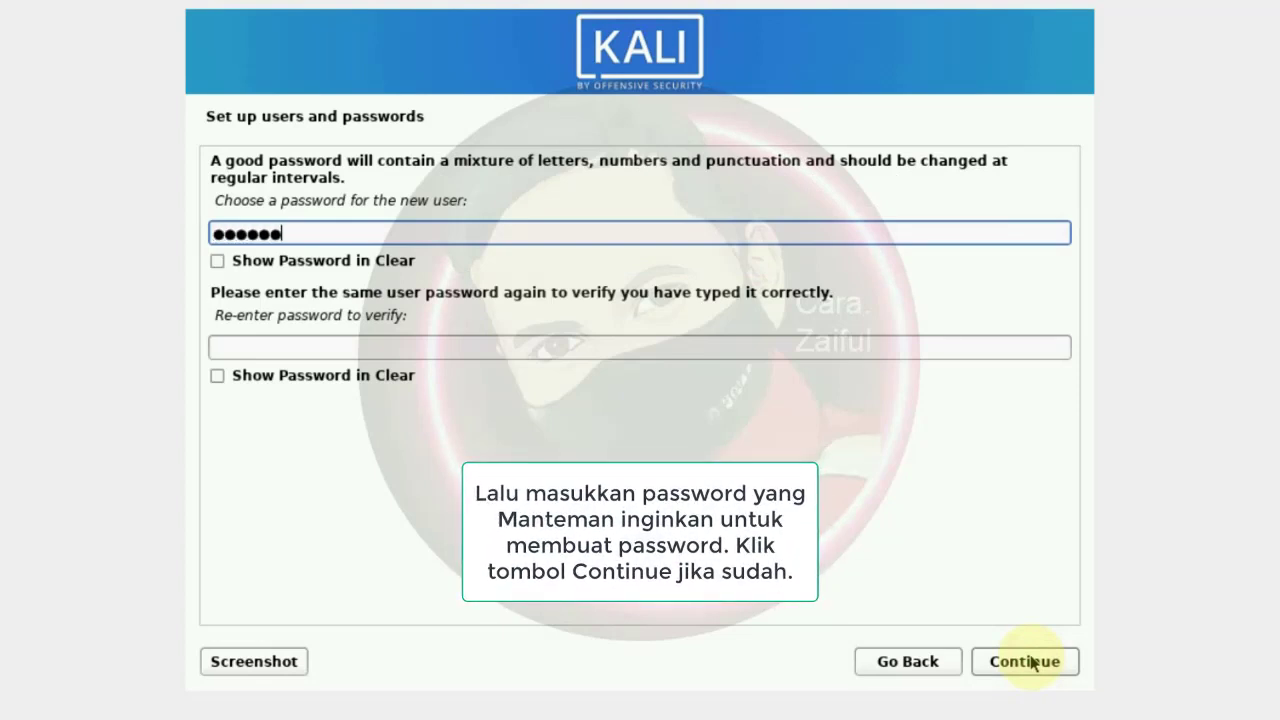
text(1234)
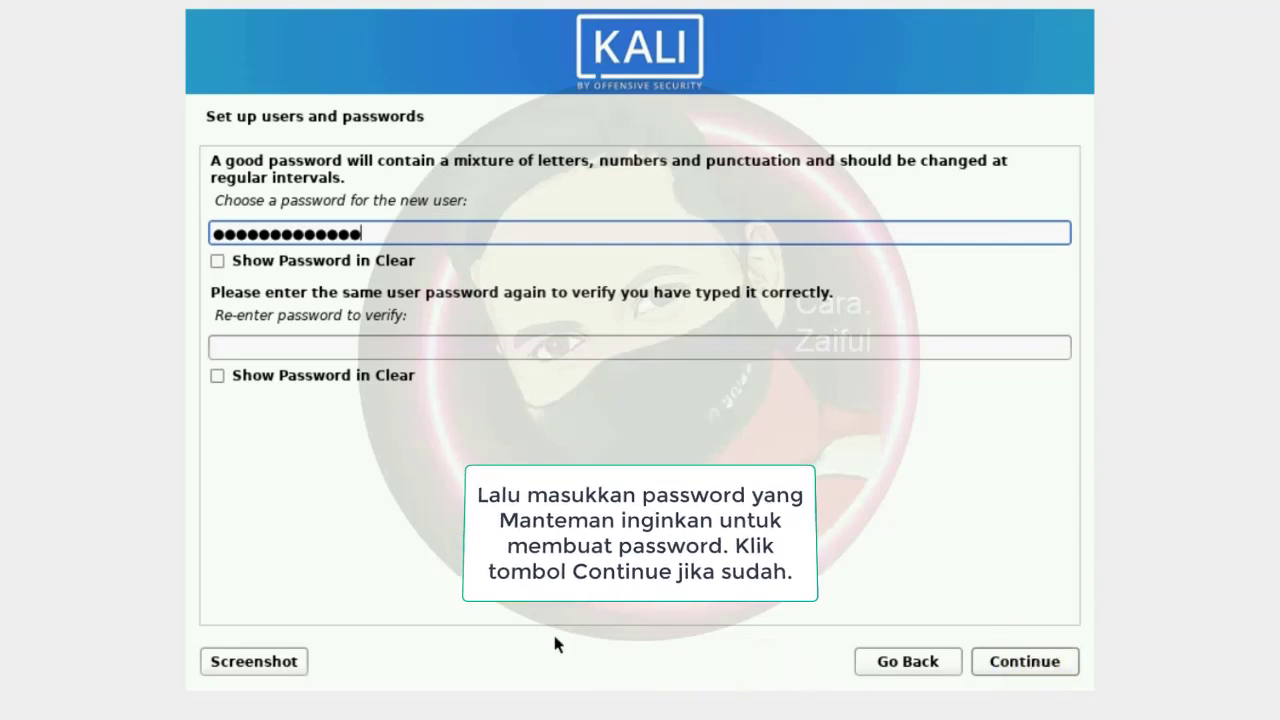
click(404, 347)
text(12345678901234)
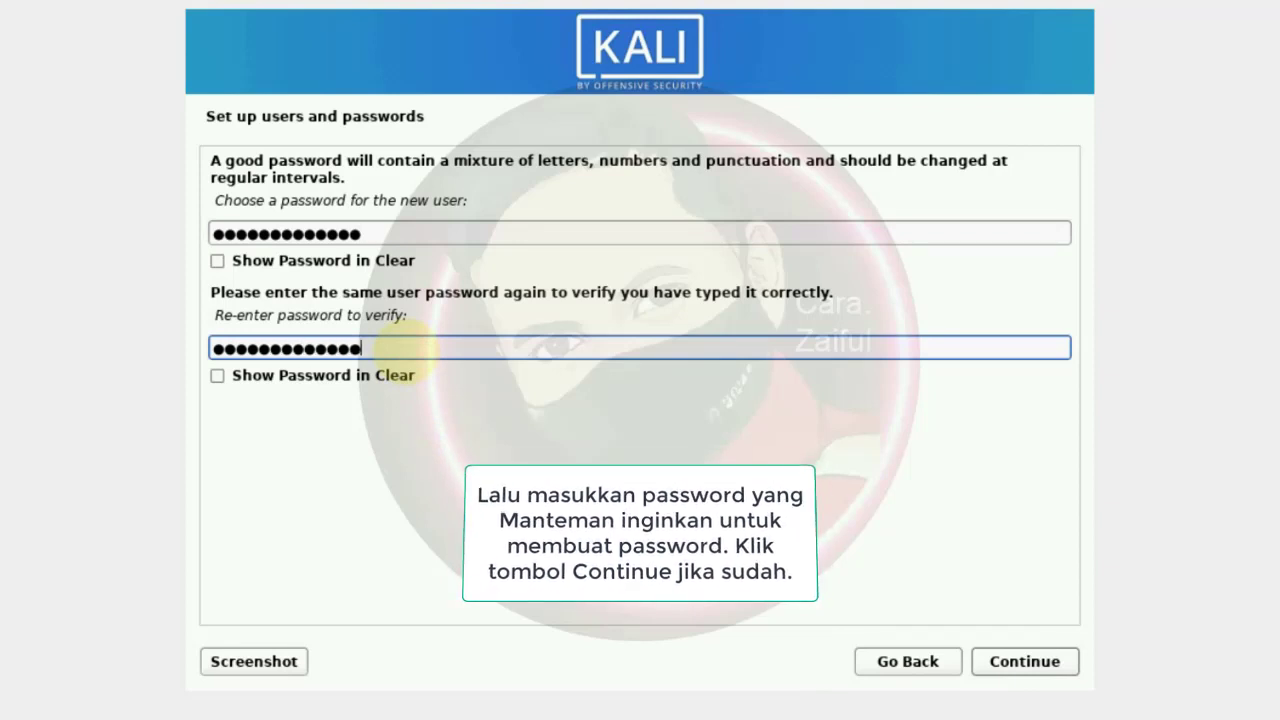
click(1020, 662)
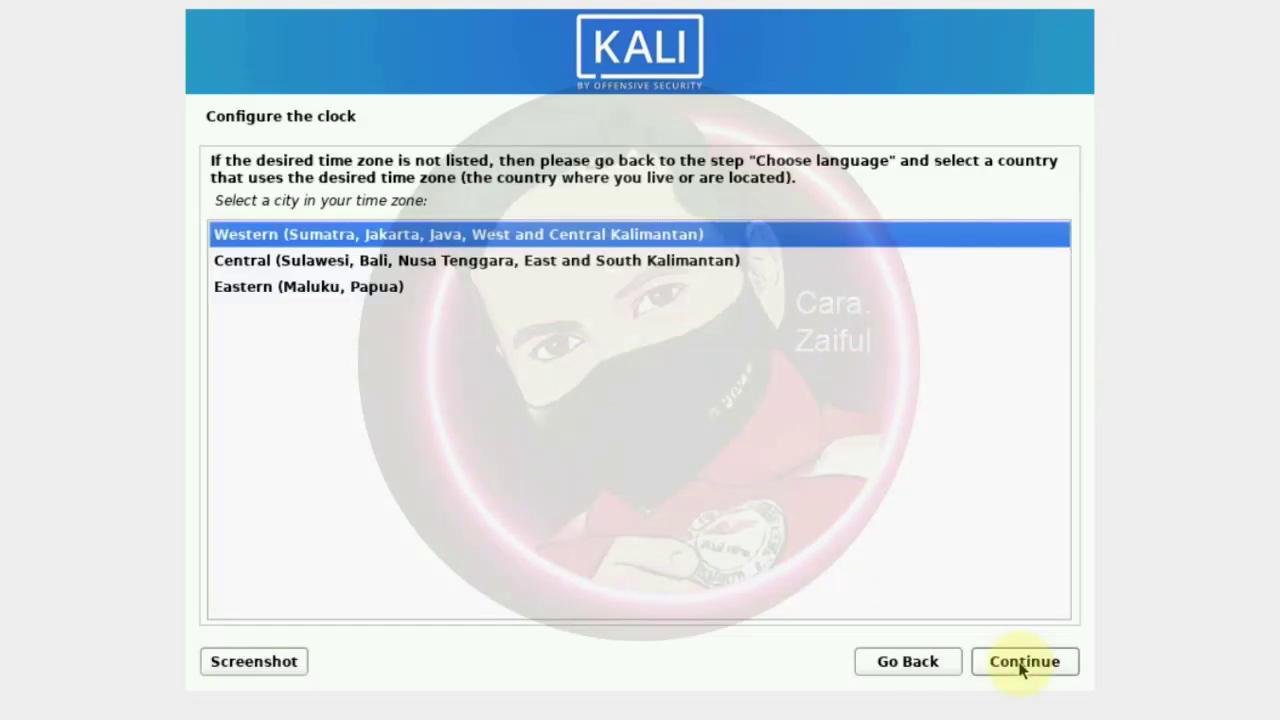
Keep the Western time zone and guide-partition the whole 21.5 GB disk, all files in one partition
click(1021, 664)
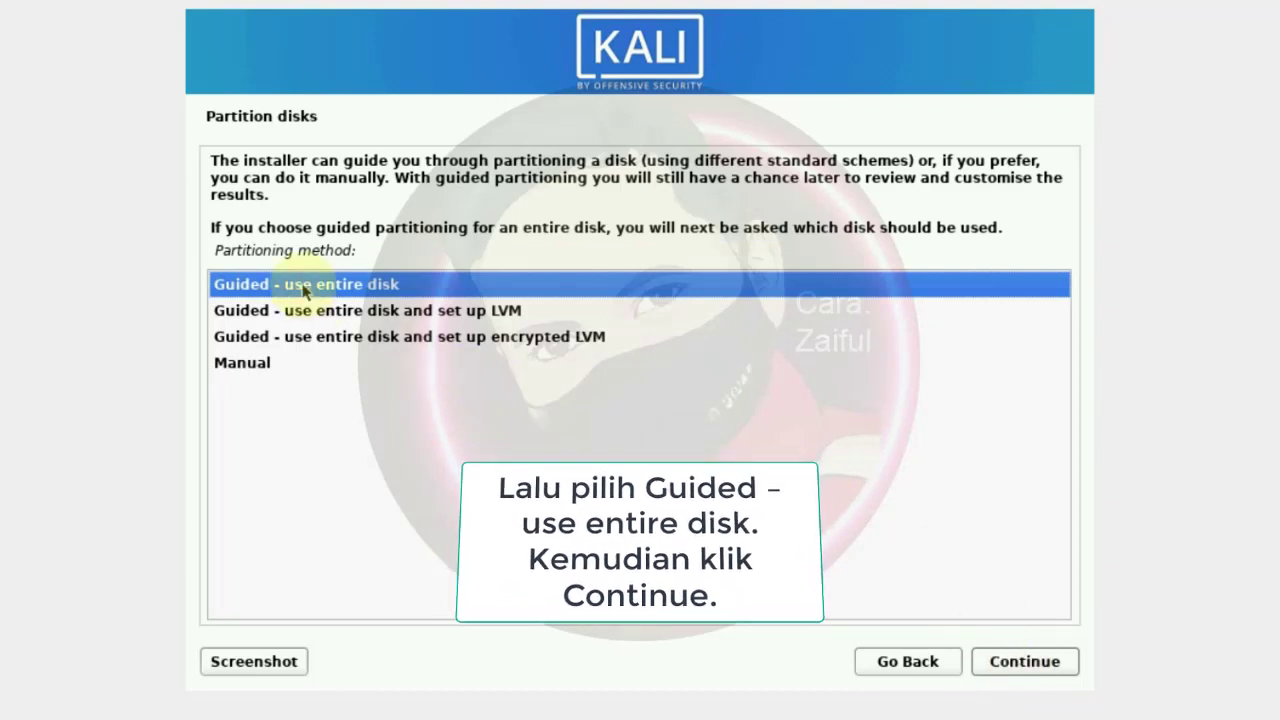
click(1040, 668)
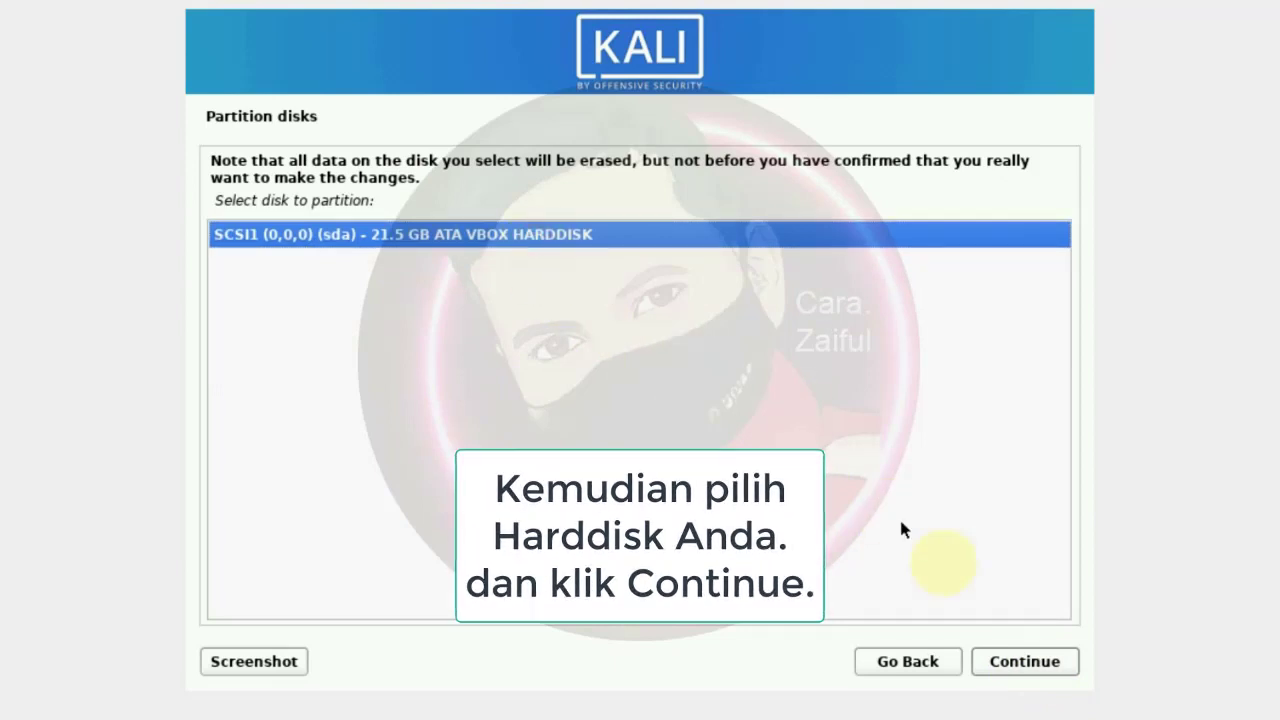
click(1039, 673)
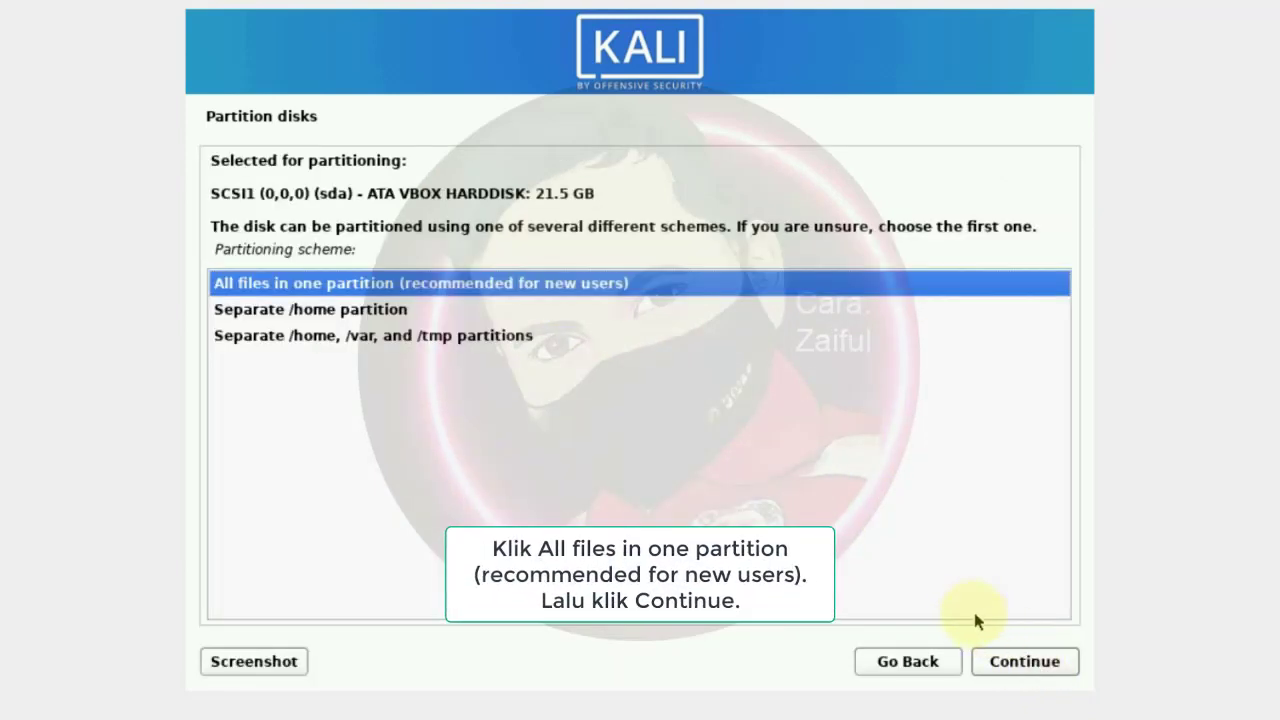
click(568, 286)
click(1025, 662)
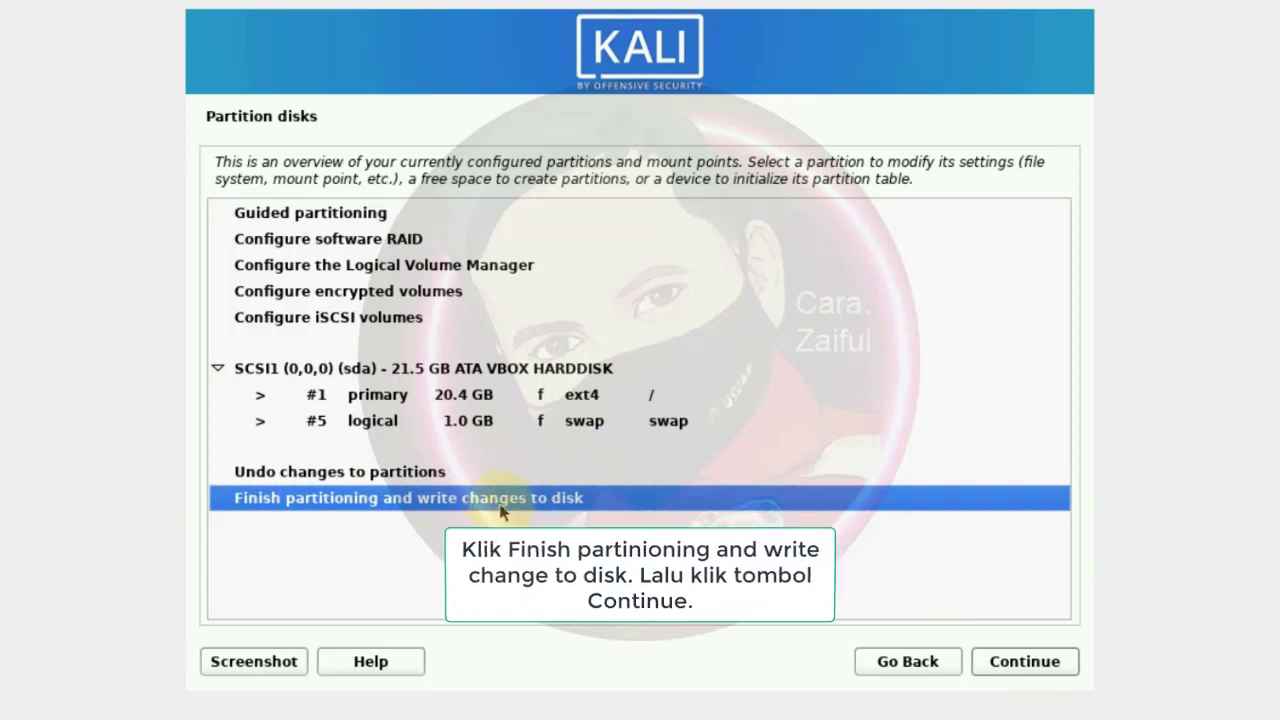
Finish partitioning and confirm writing the changes to disk
click(1016, 660)
click(219, 382)
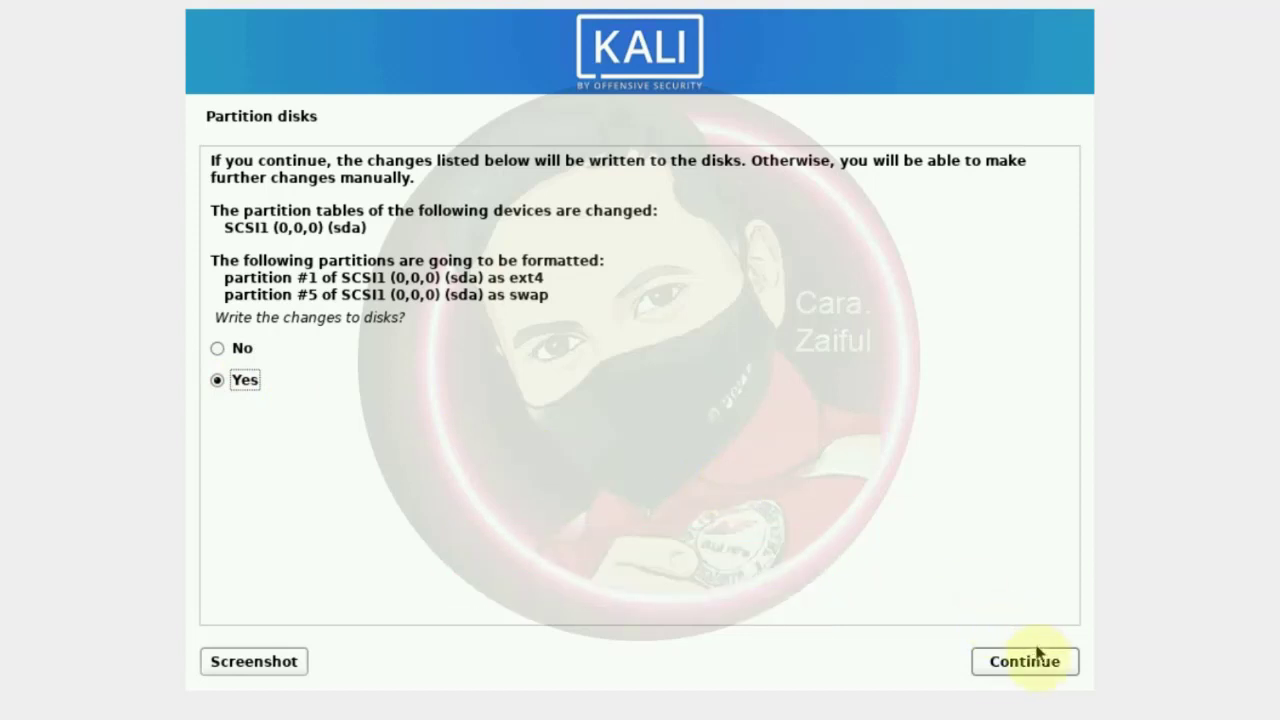
click(1025, 662)
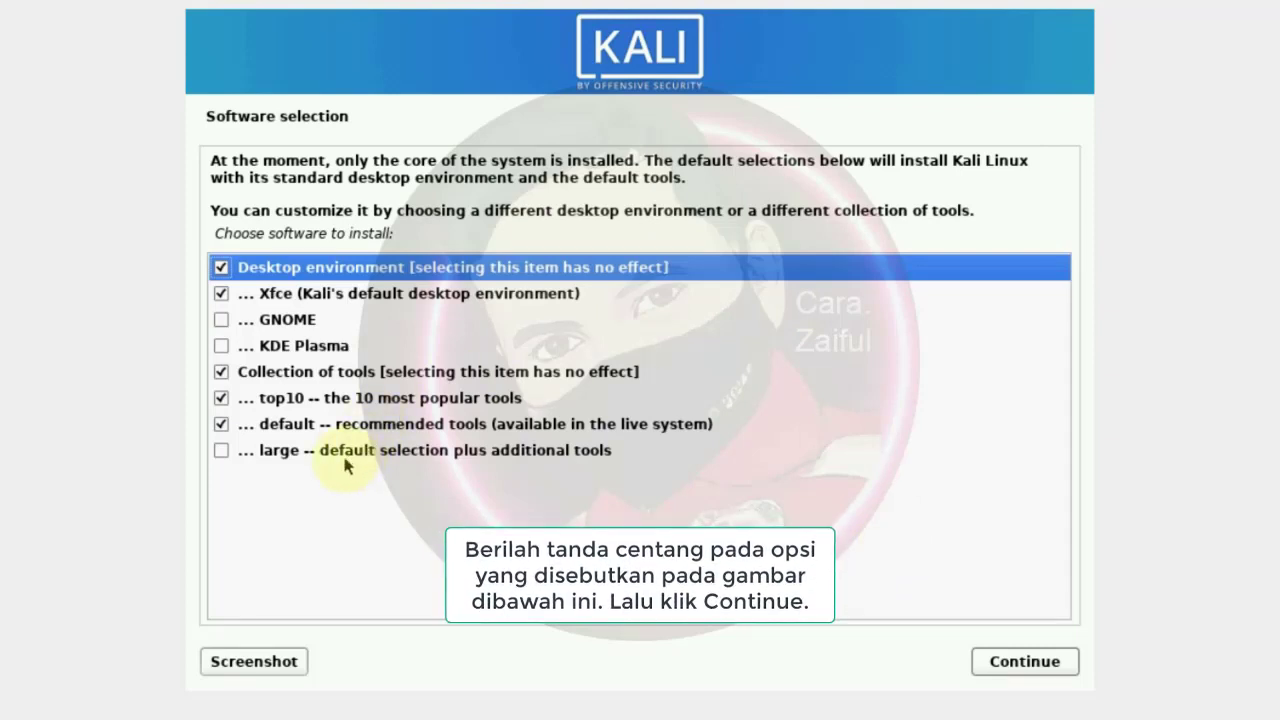
Keep Xfce, the tool collection, top10 and default tools selected and begin the software installation
click(221, 295)
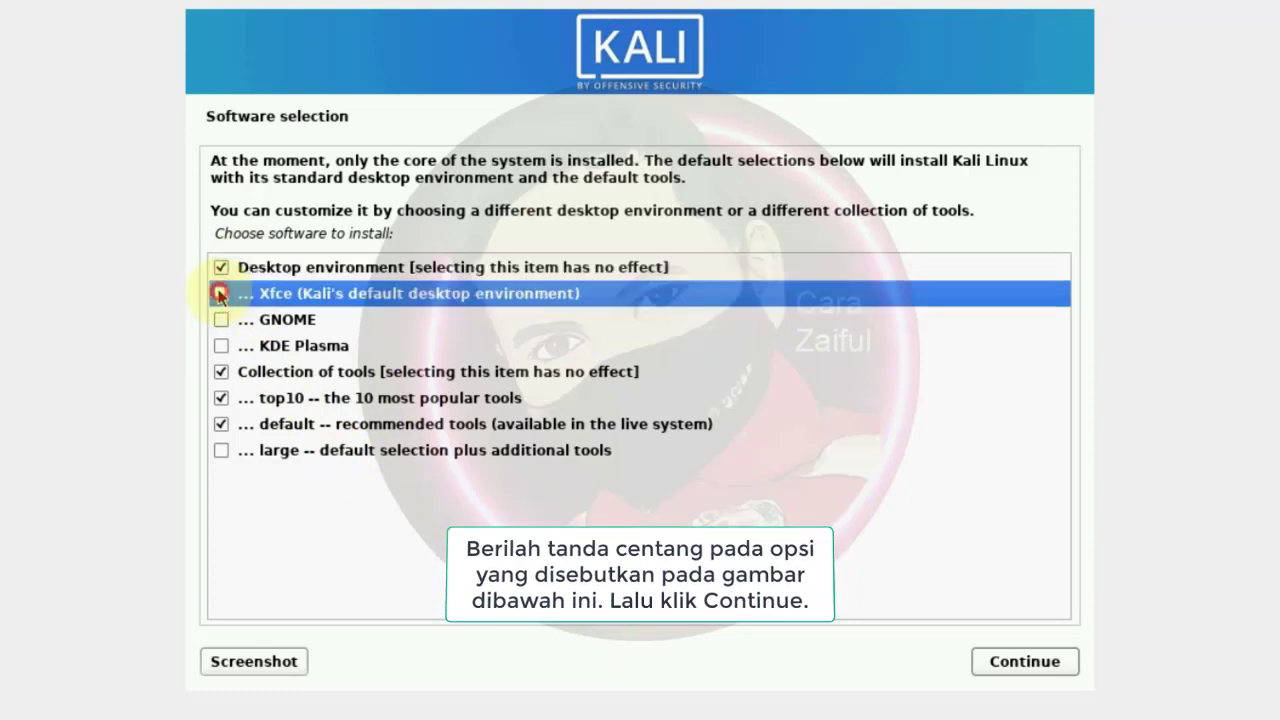
click(221, 371)
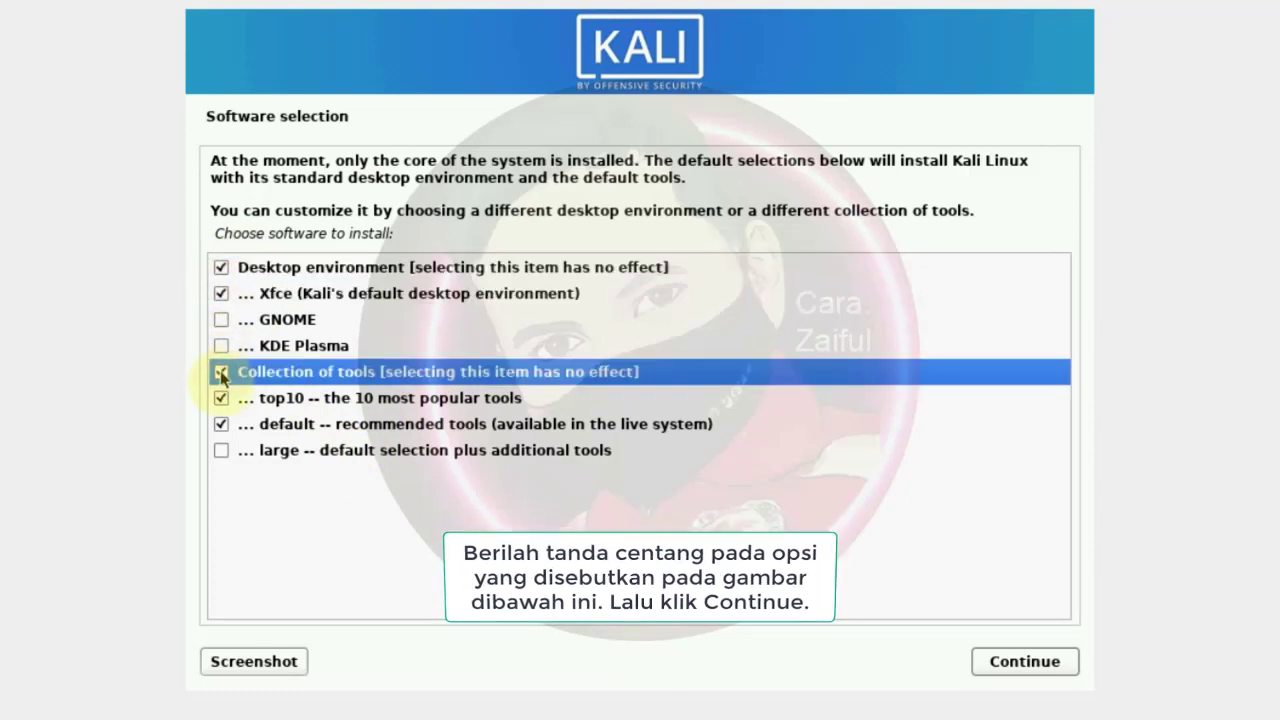
click(221, 398)
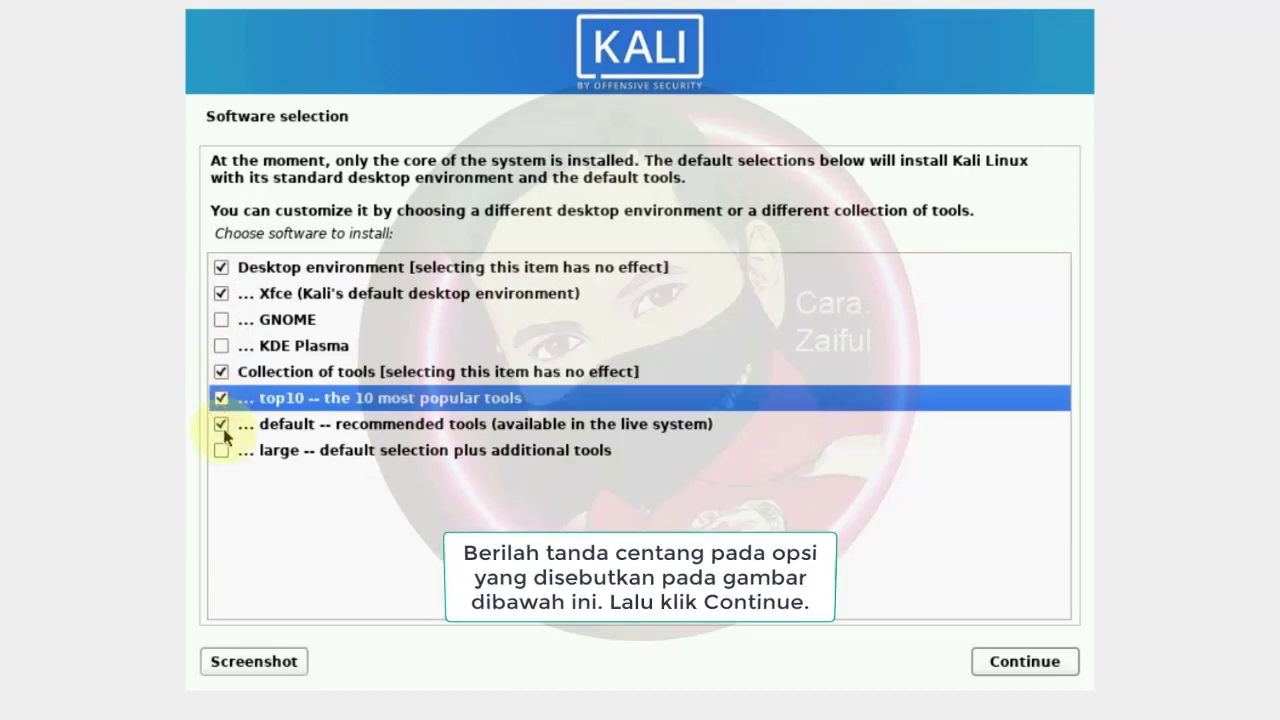
click(222, 425)
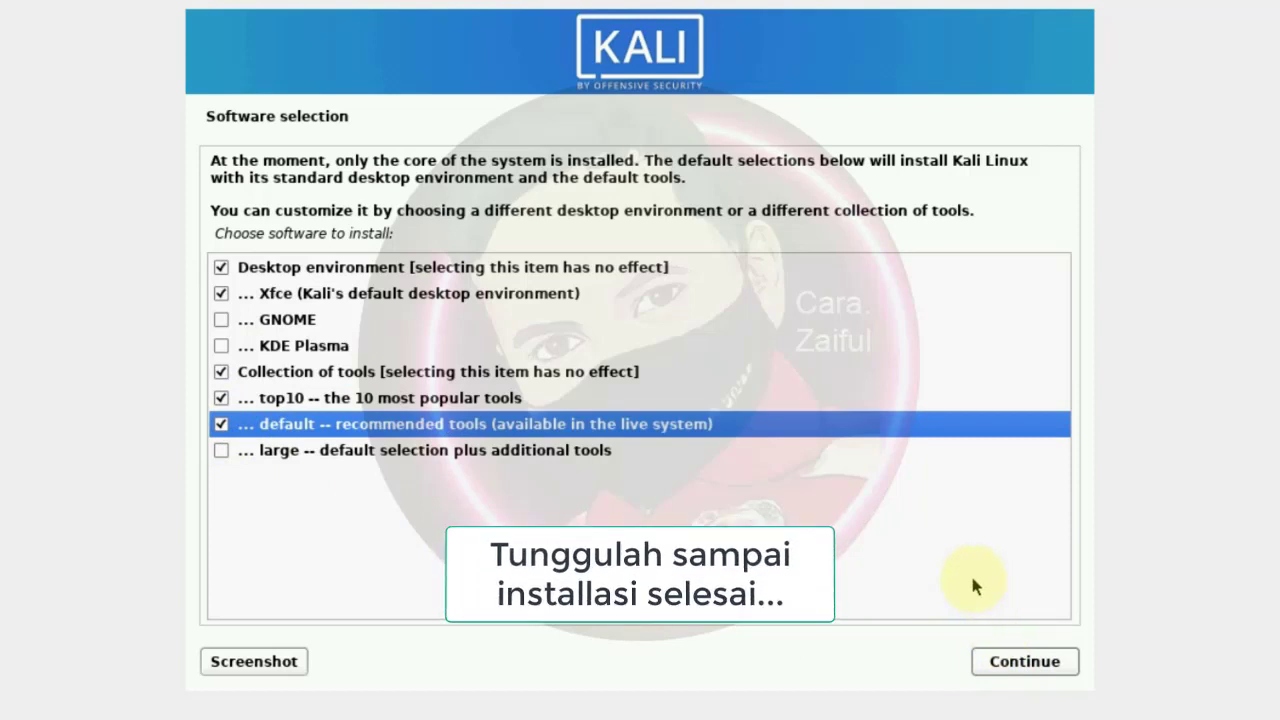
click(1034, 664)
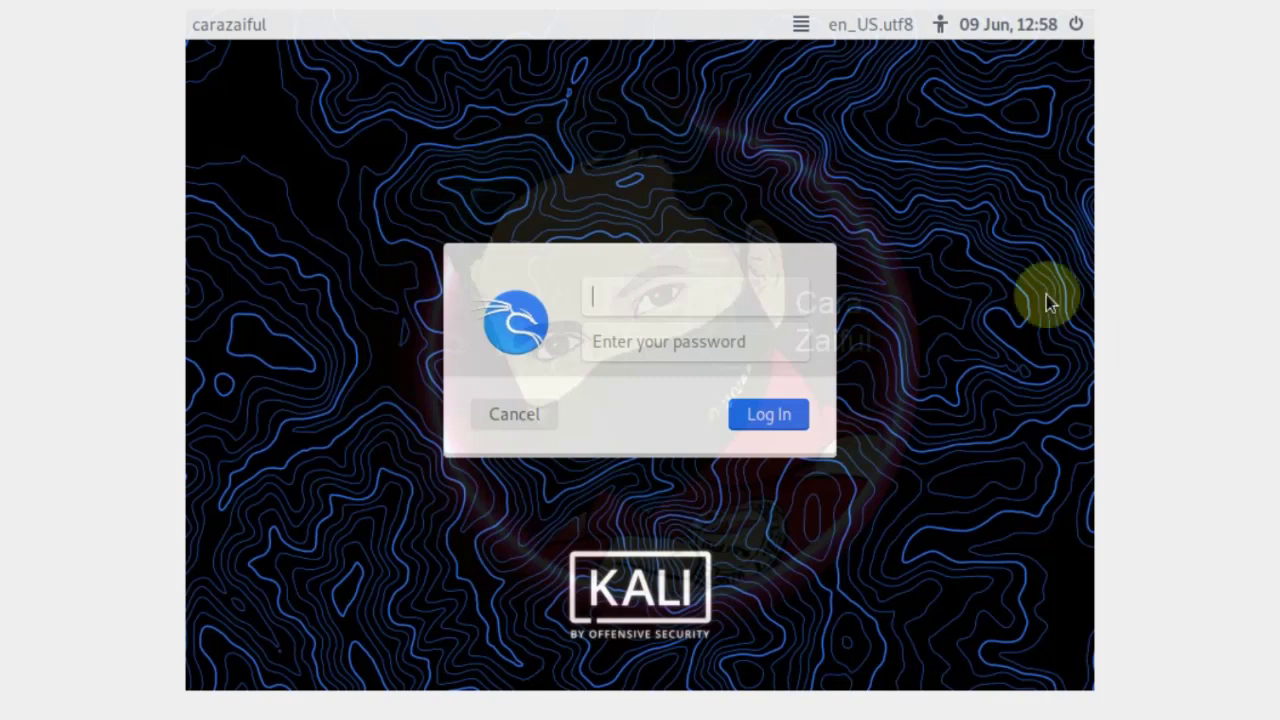
Enter the new user's account name and password on the Kali login screen and sign in
click(720, 295)
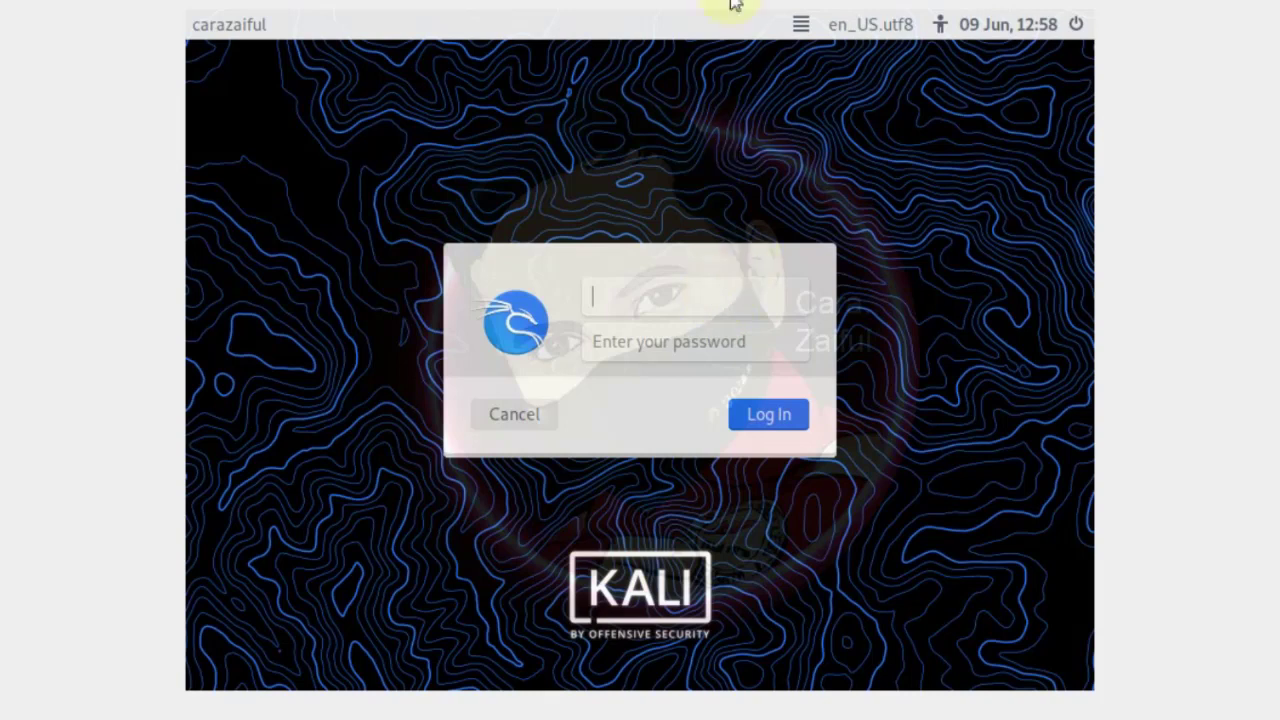
click(729, 293)
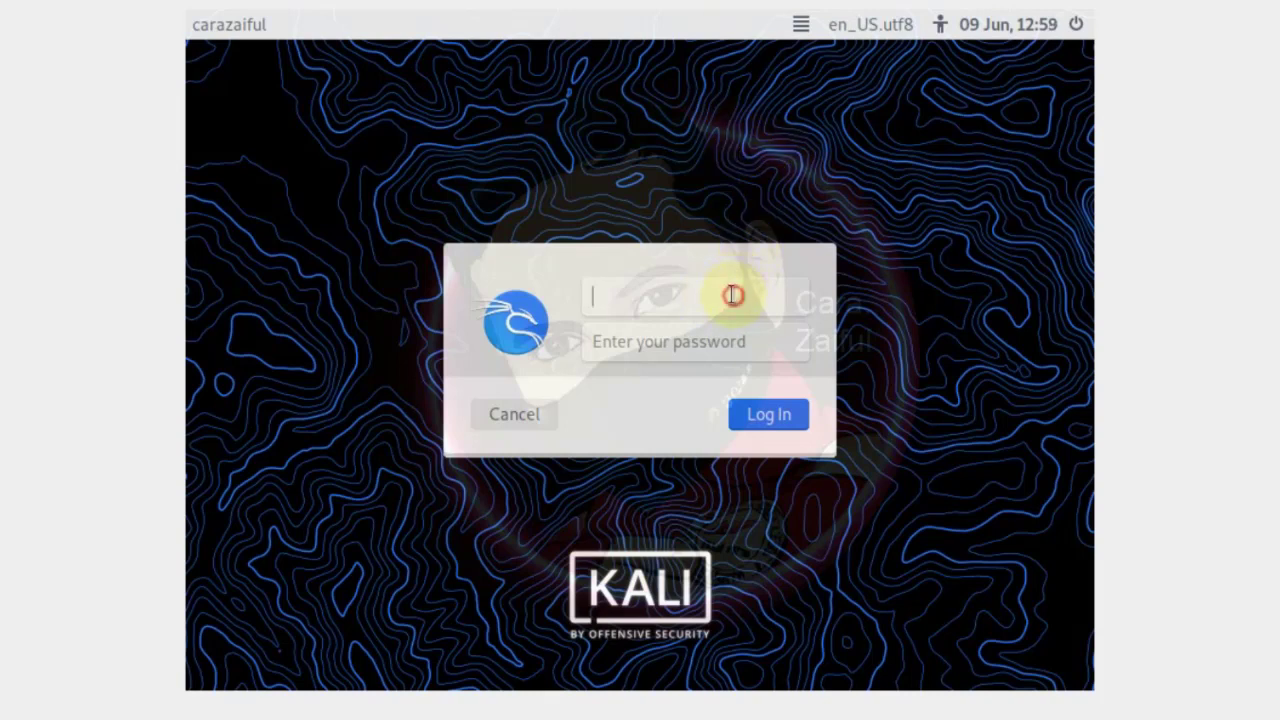
text(carazaifu)
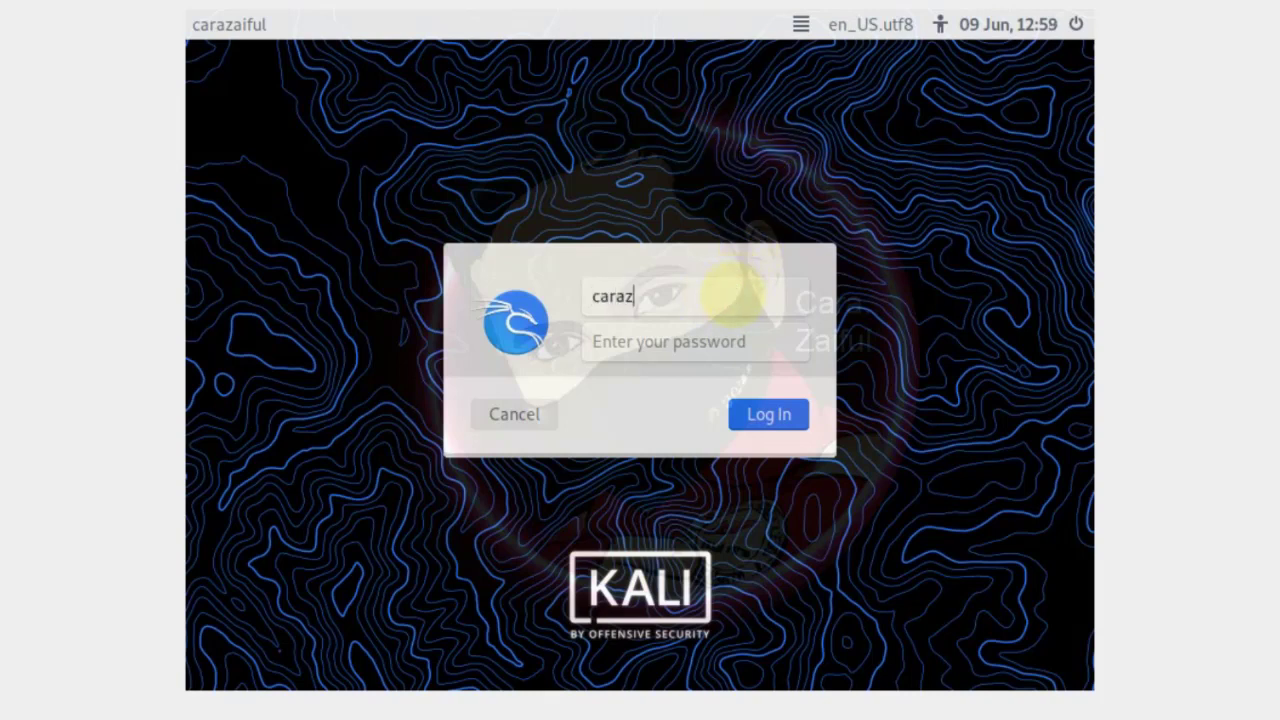
text(l)
key(Tab)
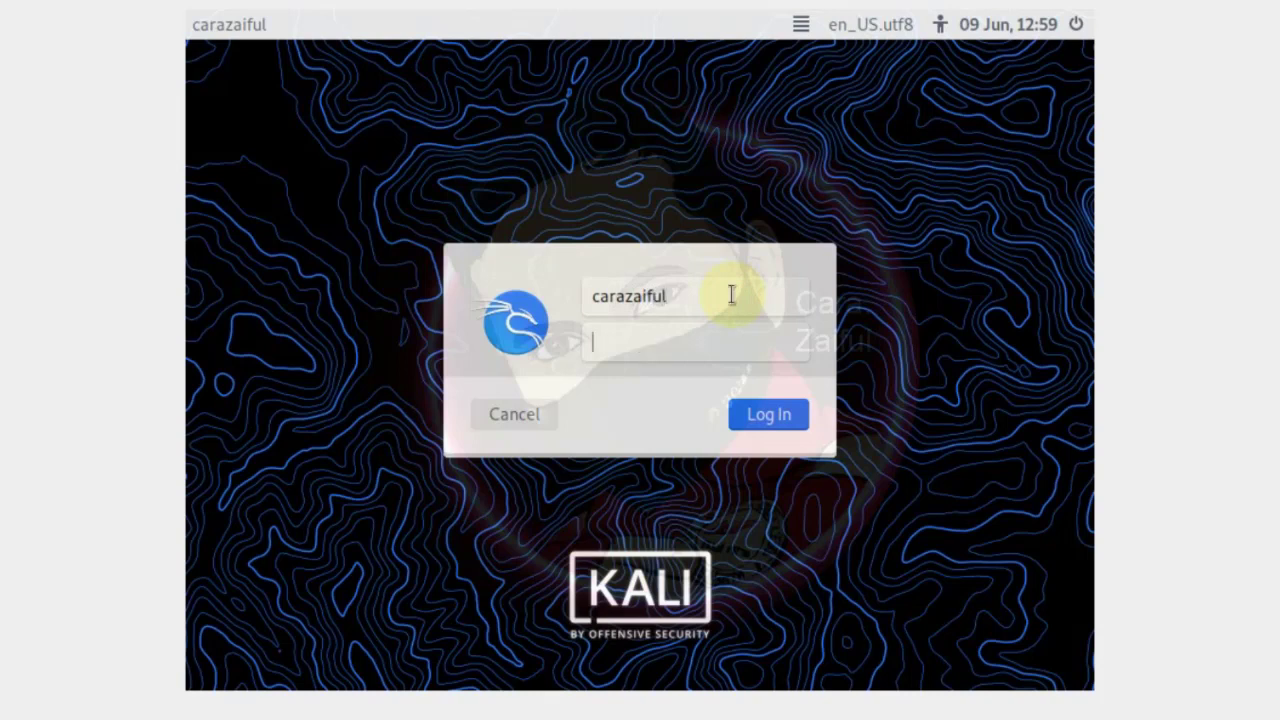
text(•••••••••••••)
key(Return)
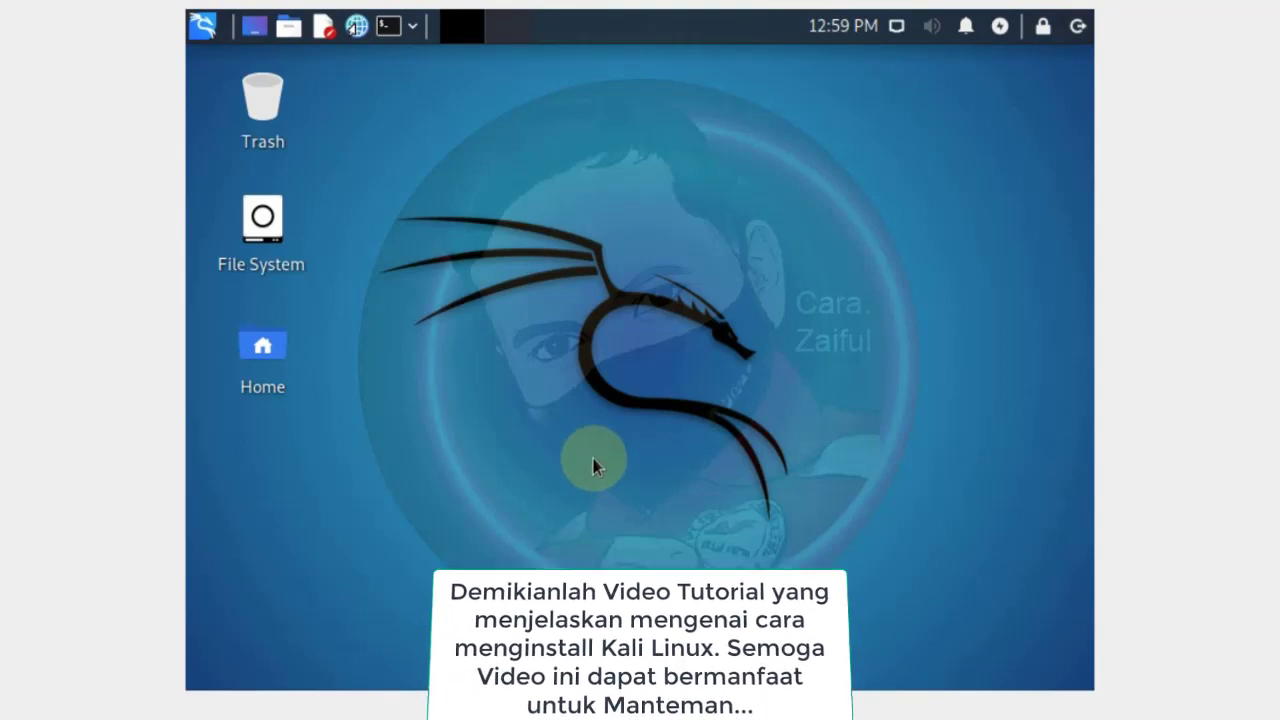
Open the Kali applications menu from the top-left of the Xfce panel
click(204, 28)
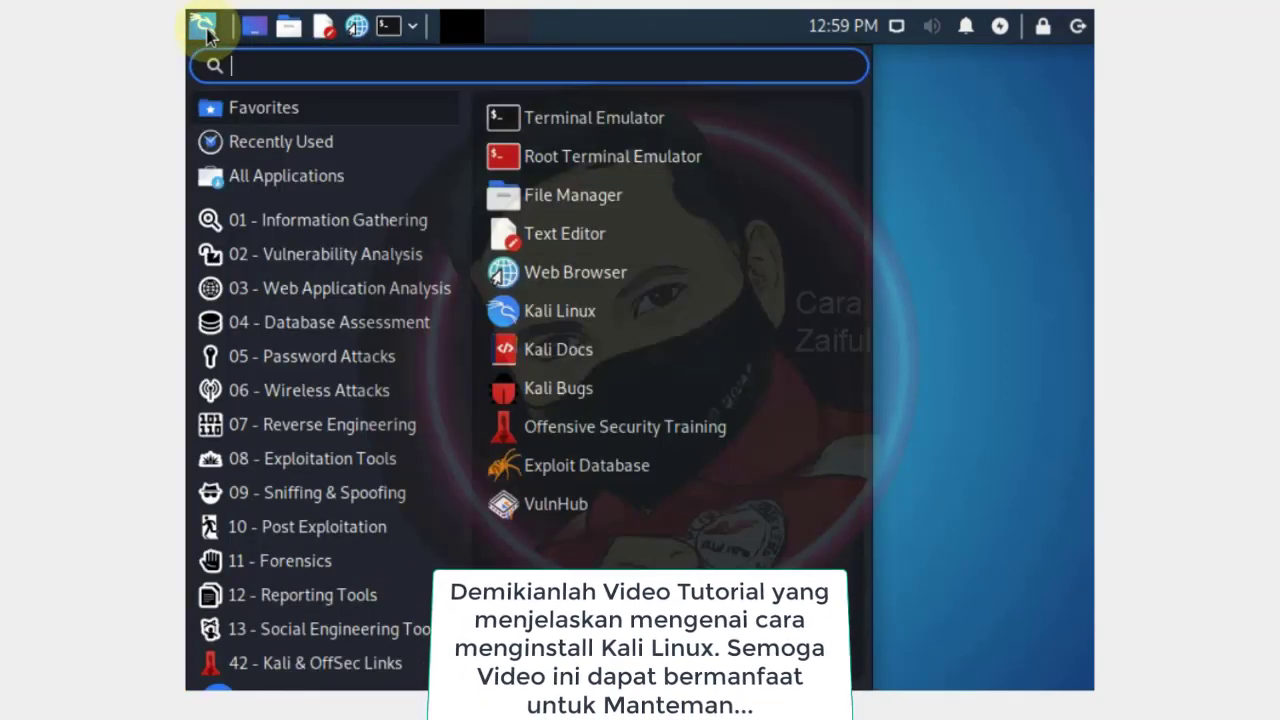